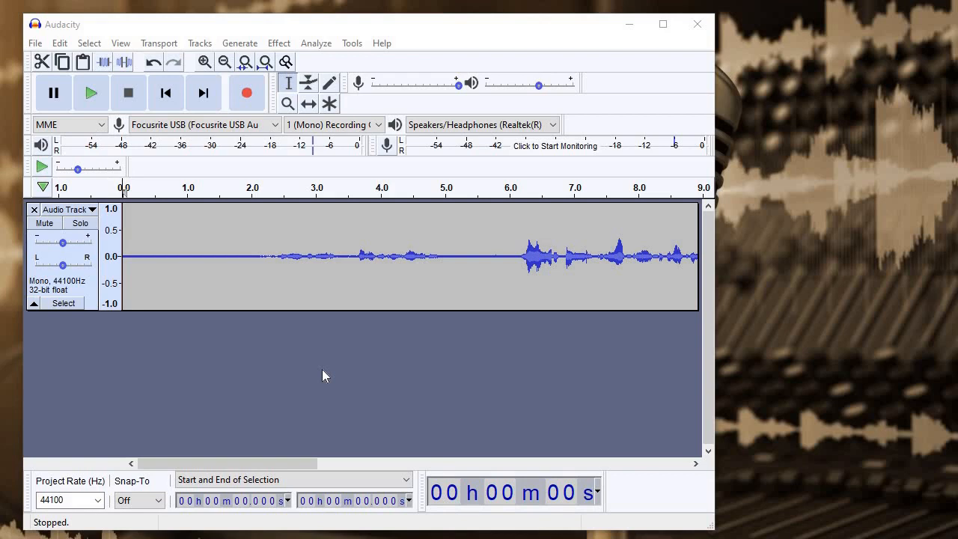
Play the original audio track to listen to its background noise, and return the playhead to the start.
left_click(300, 373)
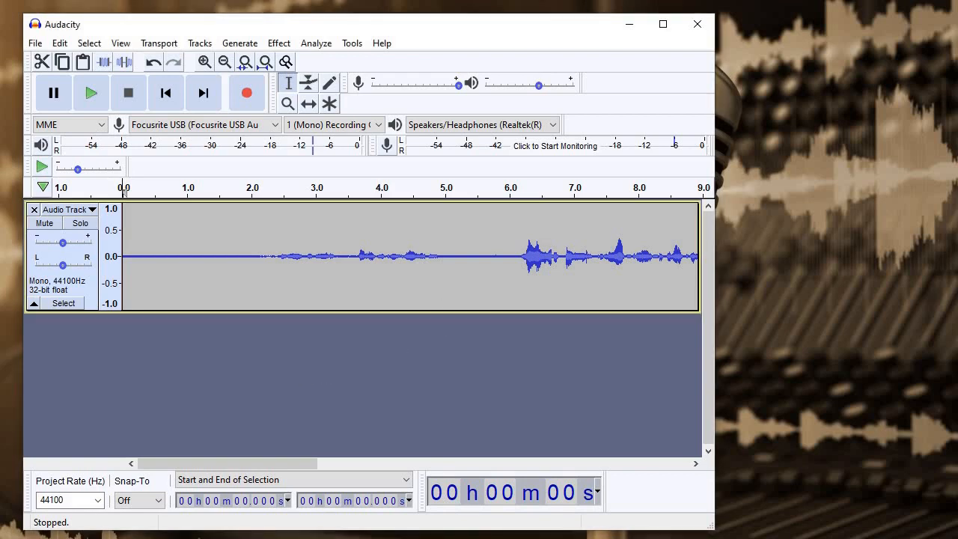
key("space")
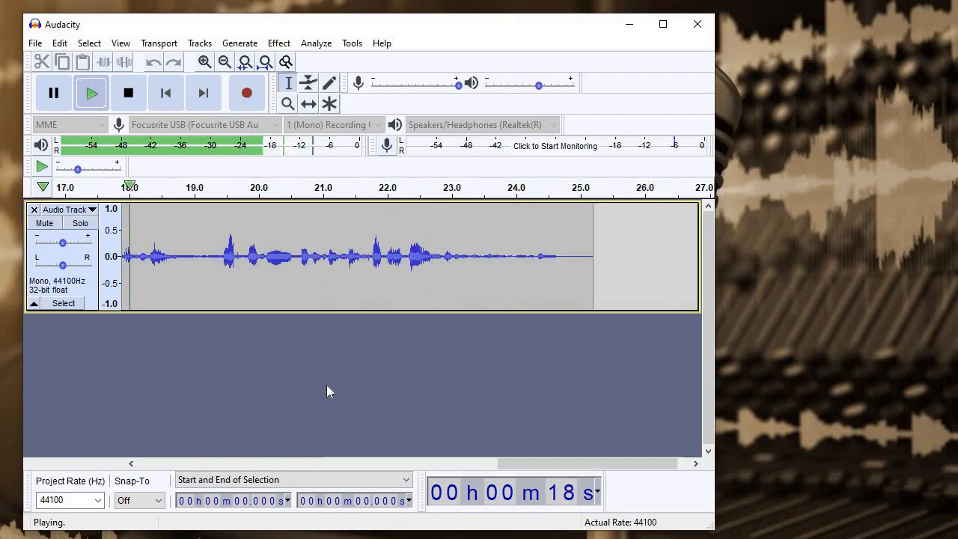
key("Home")
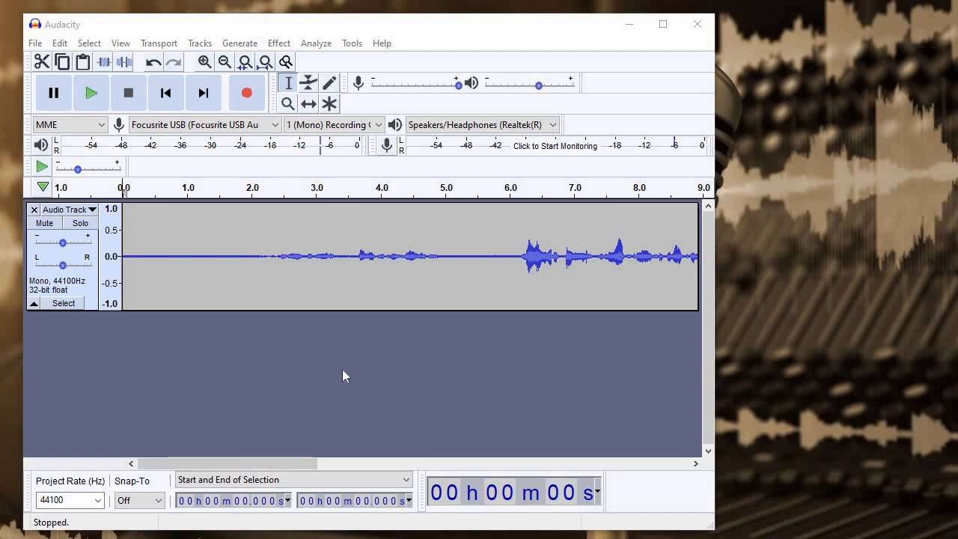
Select the noise-only opening from 0 to about 2.06 seconds and capture it as the Noise Reduction profile.
left_click(257, 257)
left_click_drag(257, 256, 127, 256)
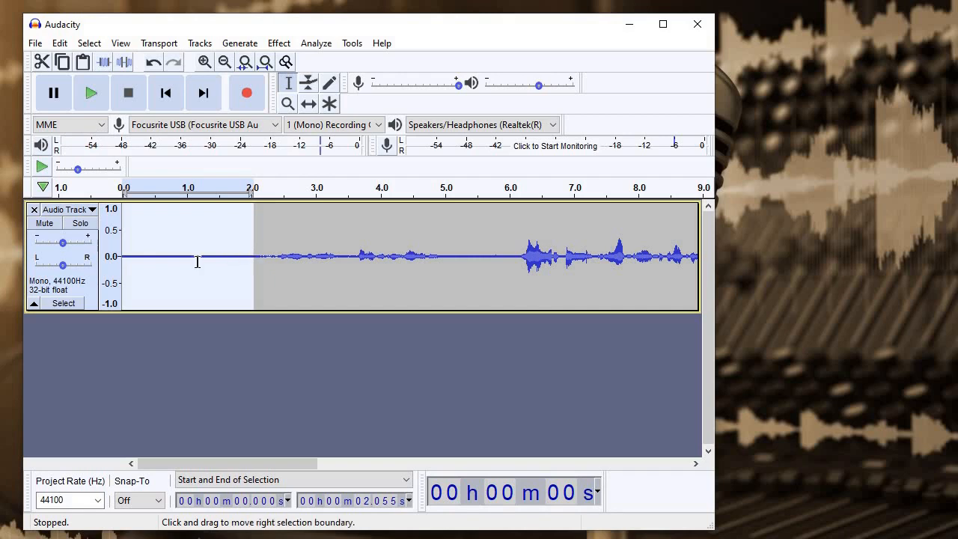
left_click(278, 43)
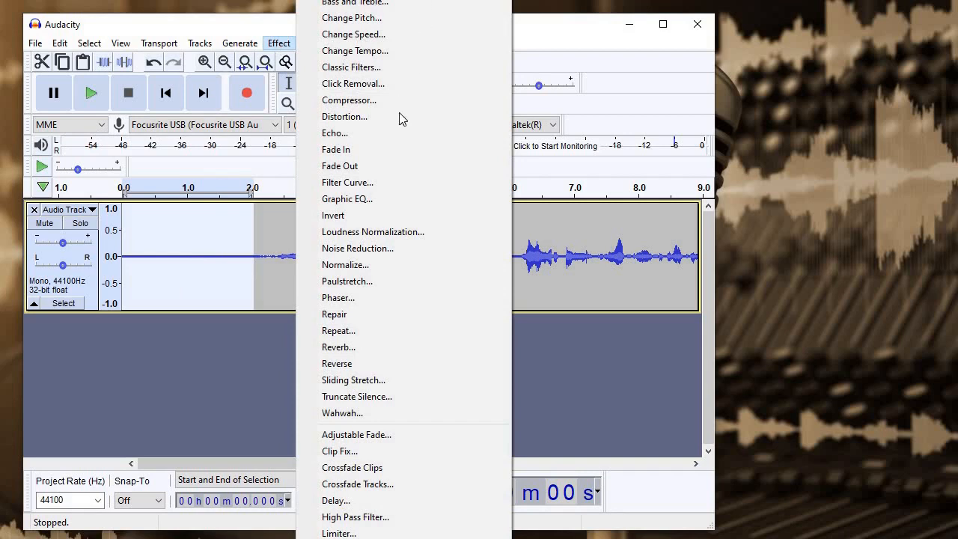
left_click(357, 250)
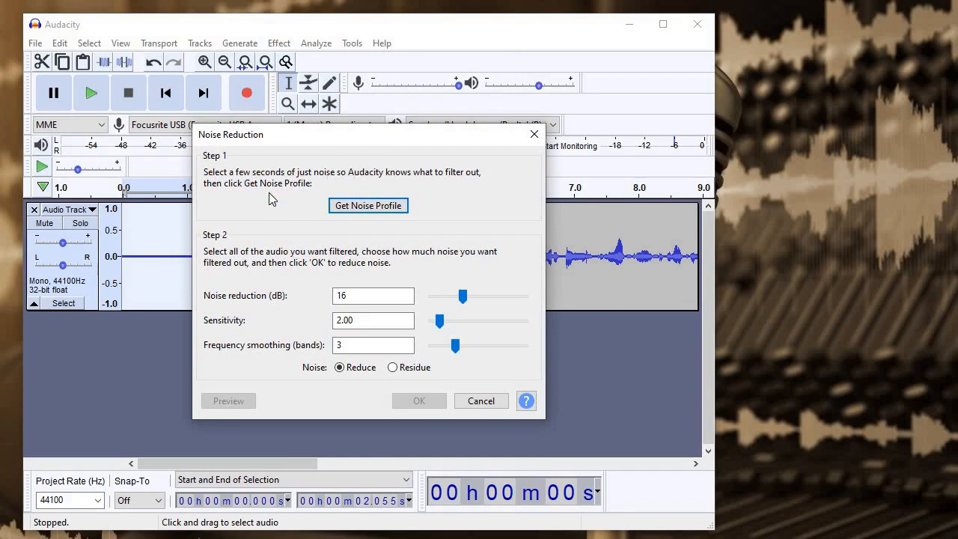
left_click(344, 208)
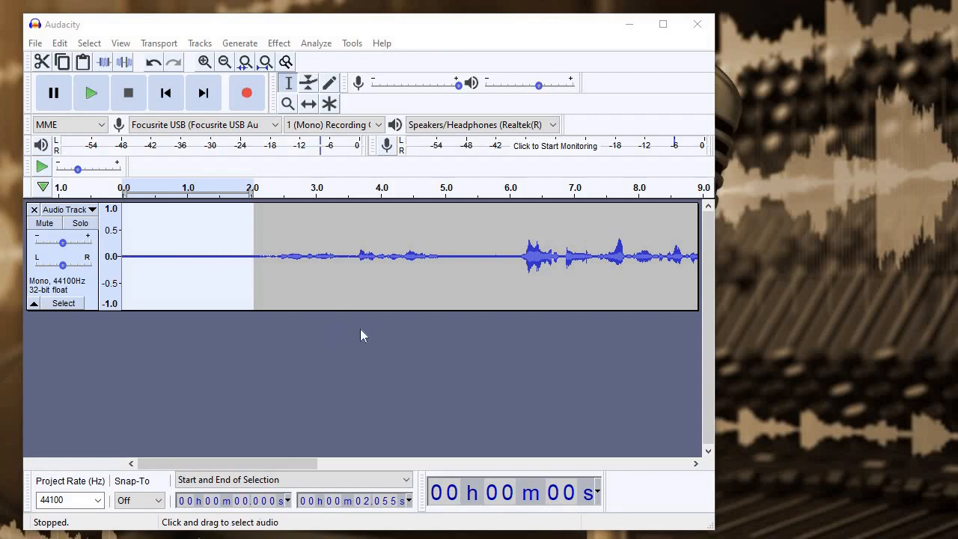
Apply Noise Reduction to the whole track with 16 dB reduction, sensitivity 2.00 and 3 frequency smoothing bands.
left_click(277, 283)
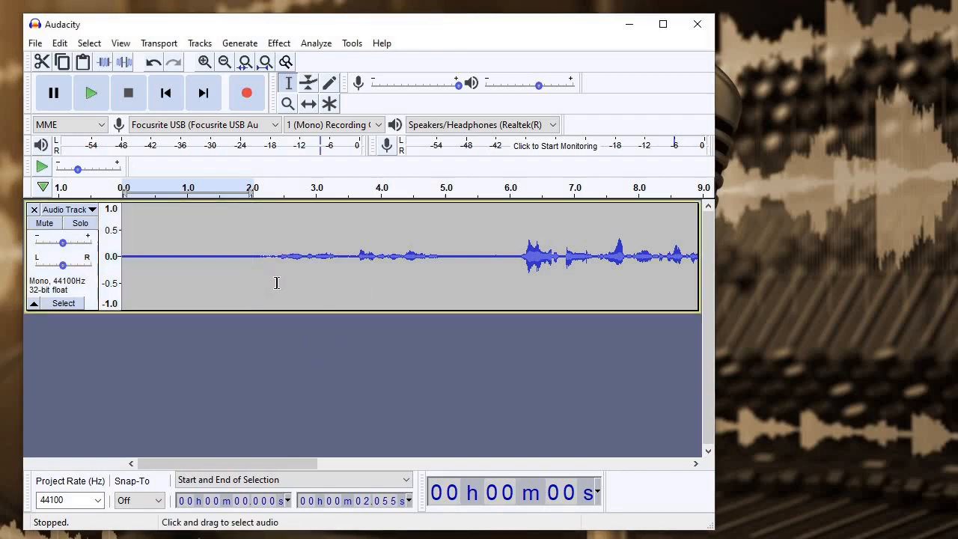
left_click(267, 281)
key("ctrl+a")
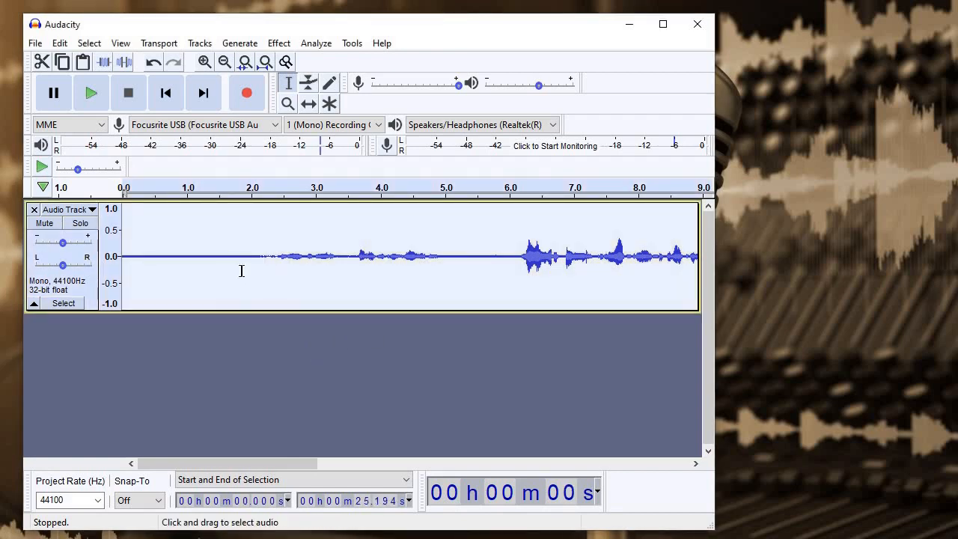
left_click(270, 45)
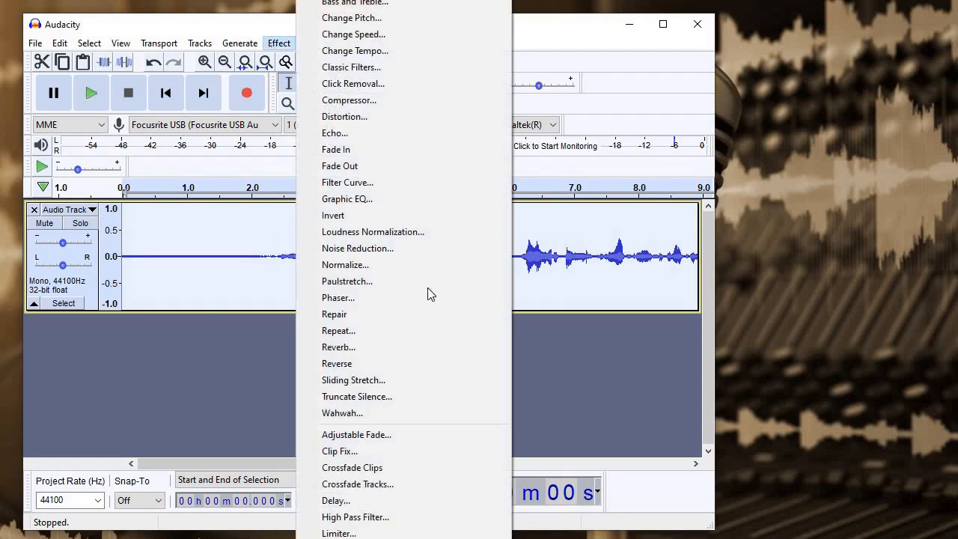
left_click(370, 249)
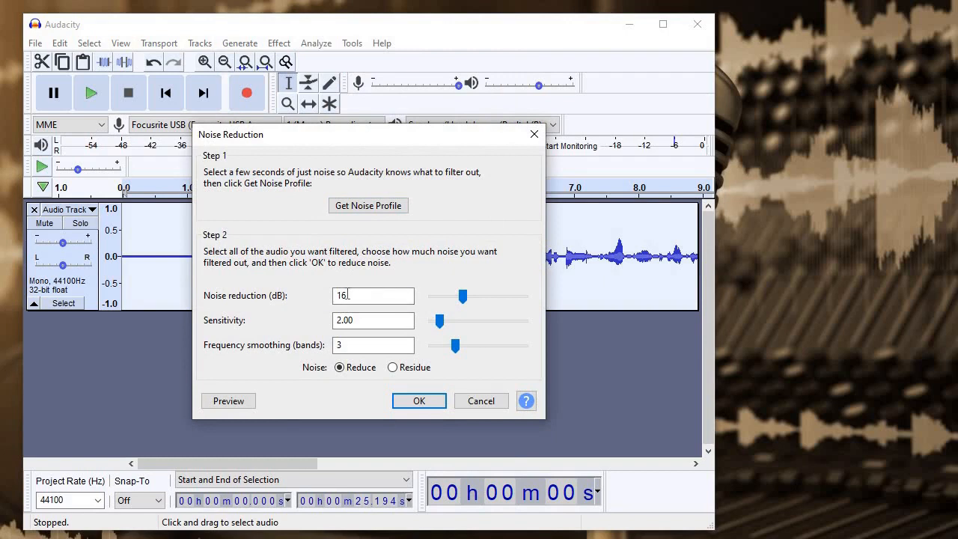
left_click(360, 294)
left_click(386, 321)
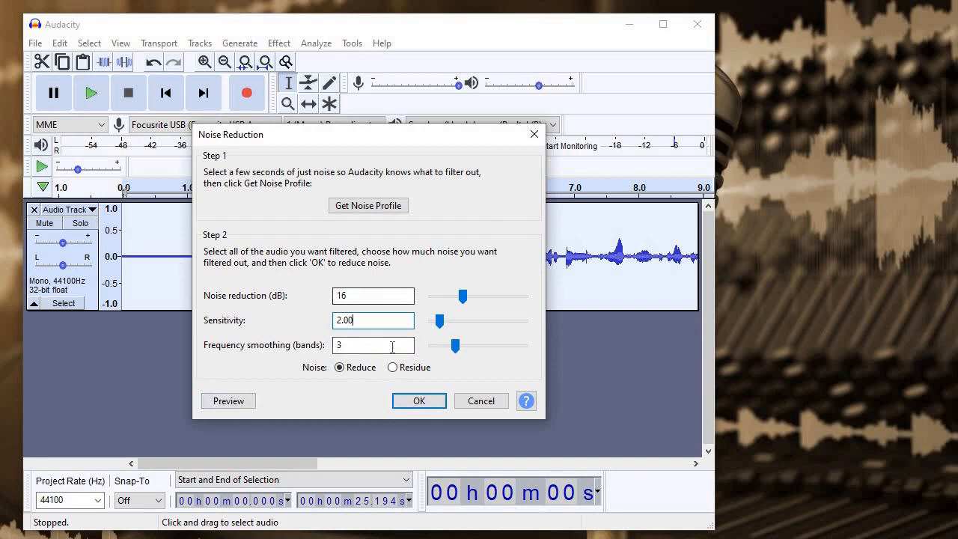
left_click(427, 404)
Play the noise-reduced track from its beginning to check the result, and stop playback.
left_click(193, 254)
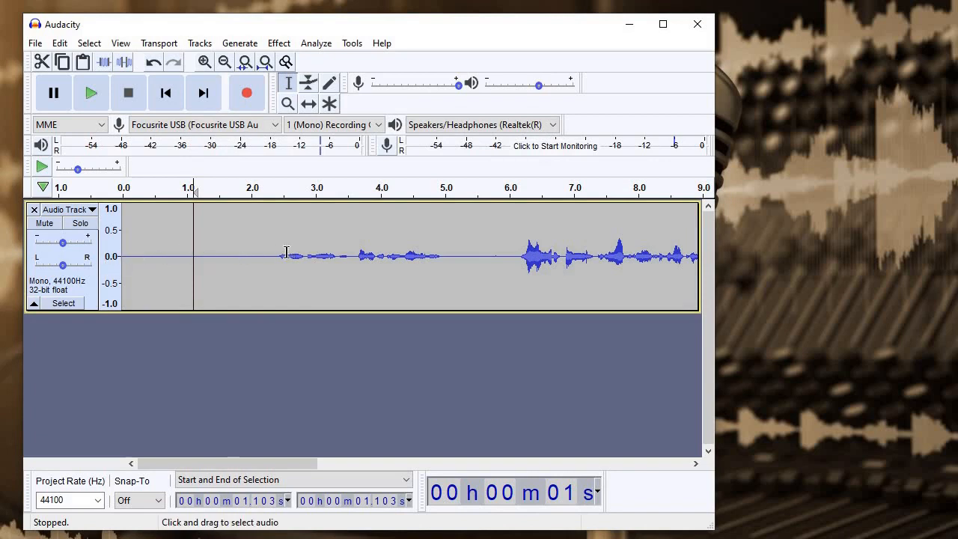
key("Home")
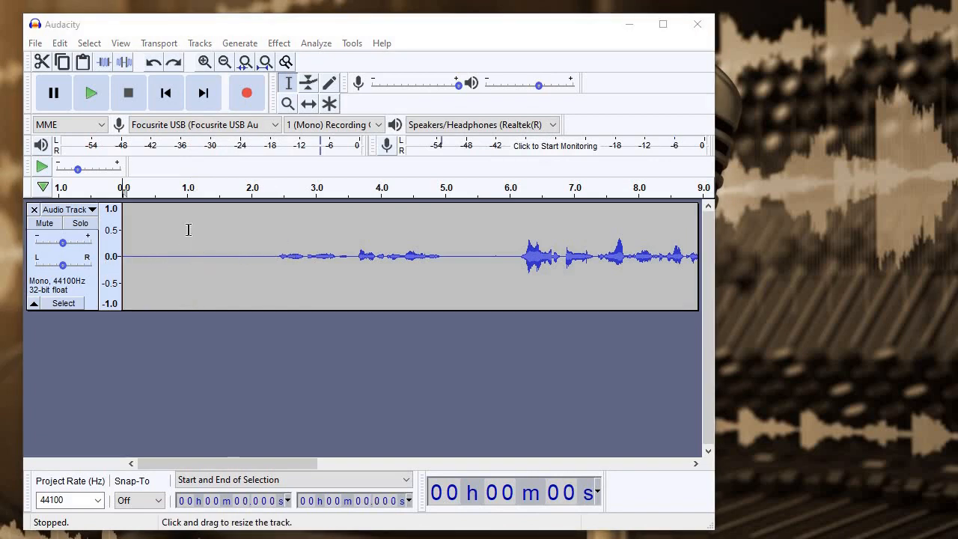
left_click(99, 96)
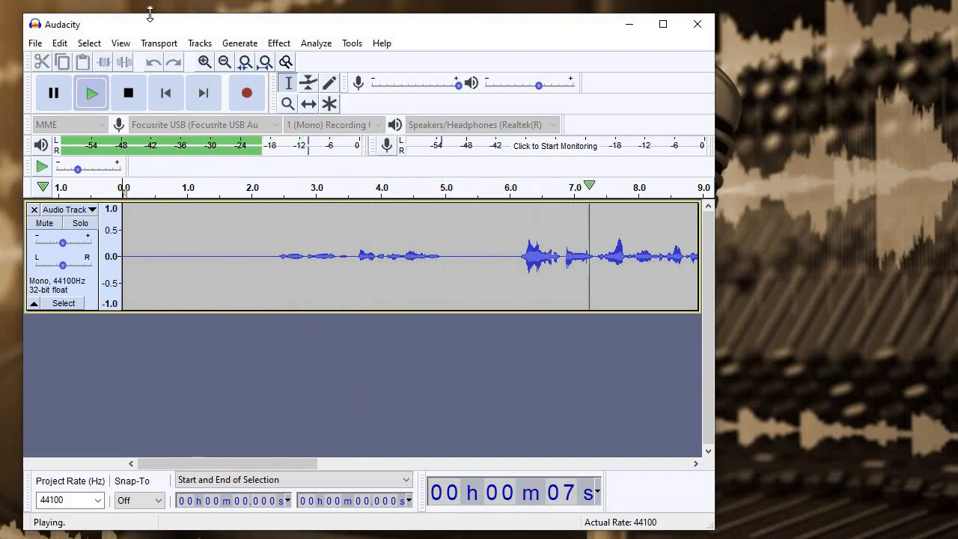
left_click(128, 93)
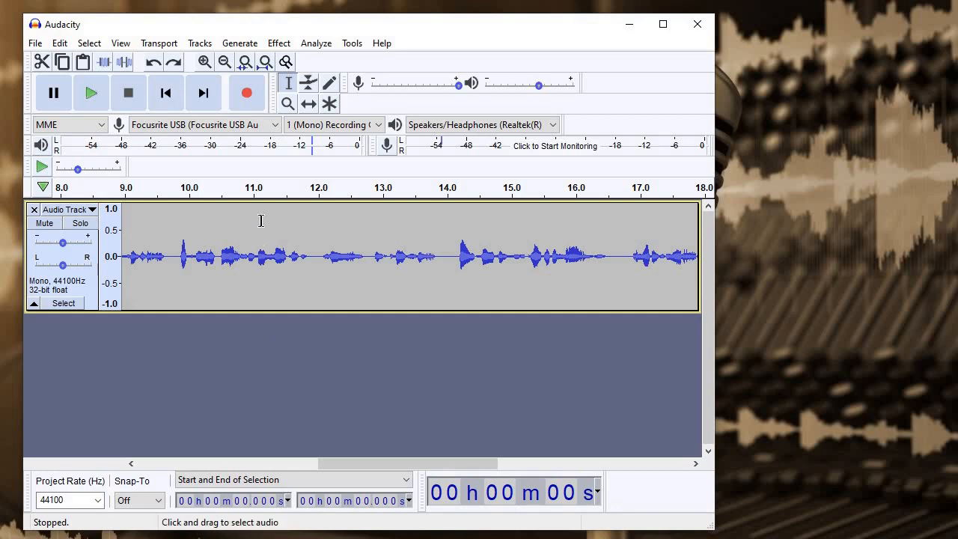
Undo the noise reduction with the whole track selected, and return to the beginning of the timeline.
key("ctrl+a")
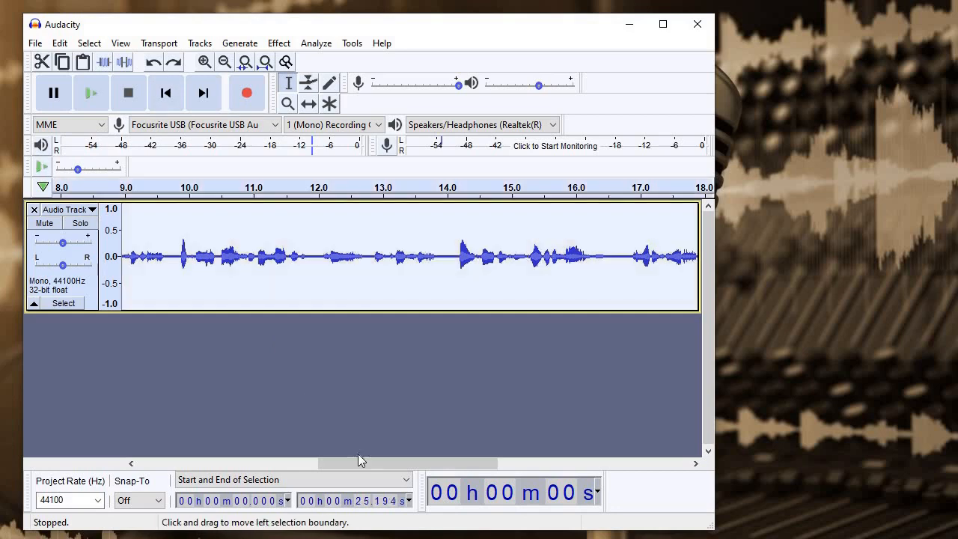
left_click(156, 464)
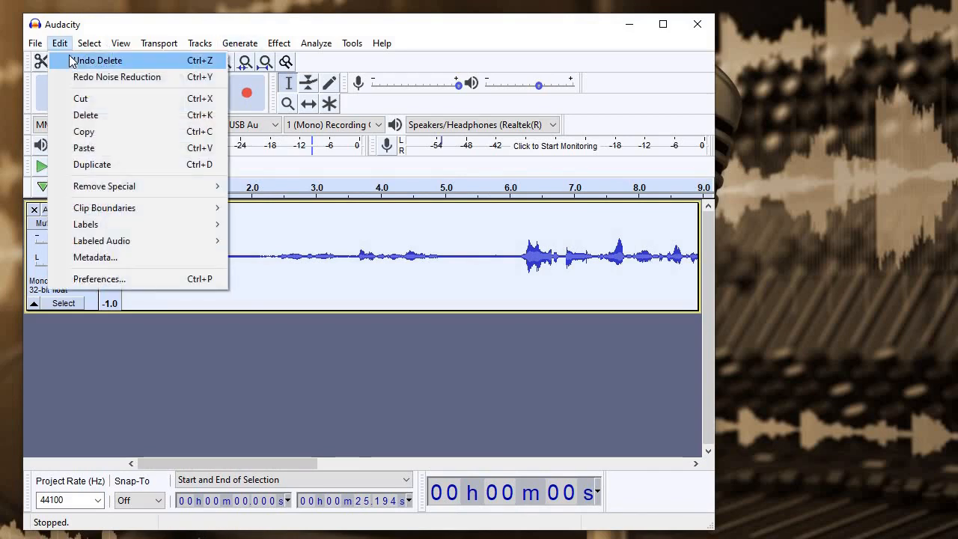
left_click(278, 50)
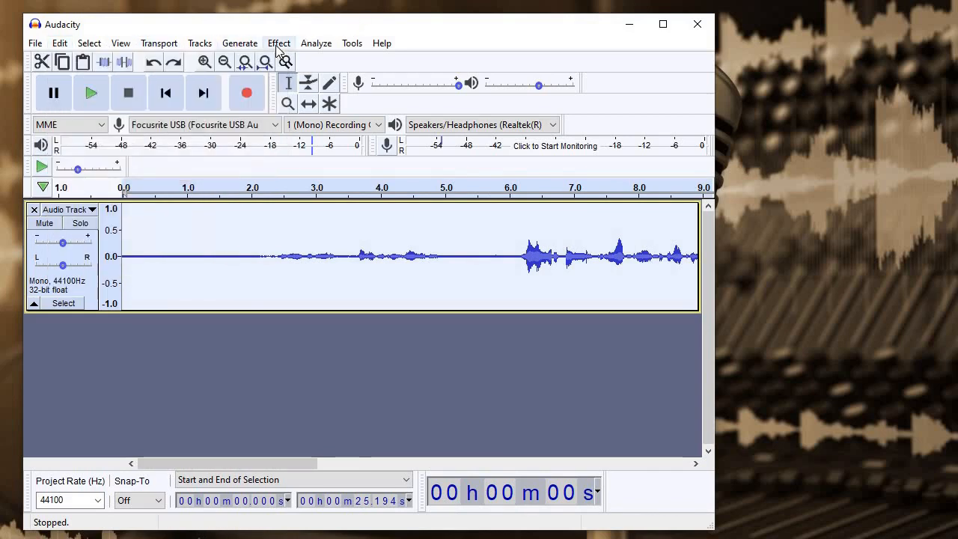
Set the Noise Reduction sensitivity to 6.00 for the whole track and preview the effect.
left_click(278, 47)
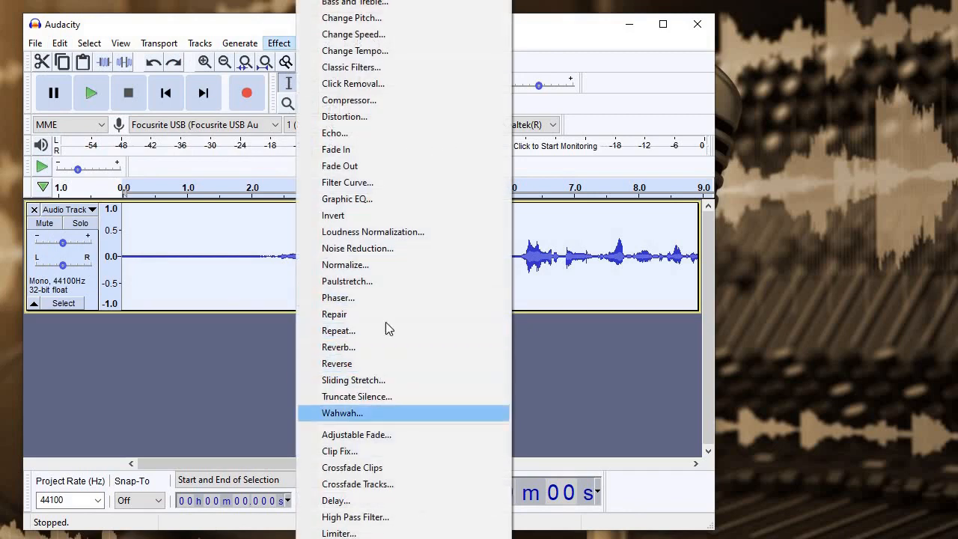
left_click(378, 248)
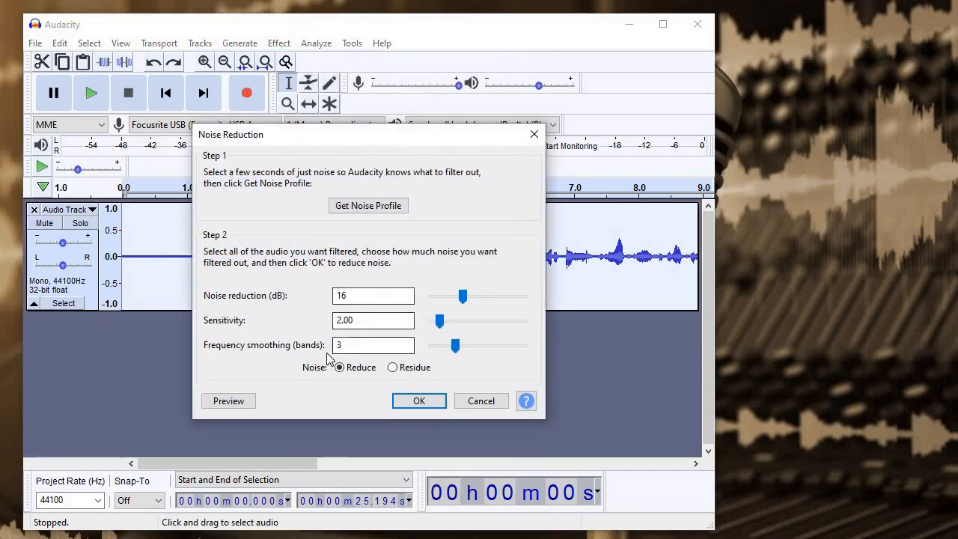
left_click(455, 329)
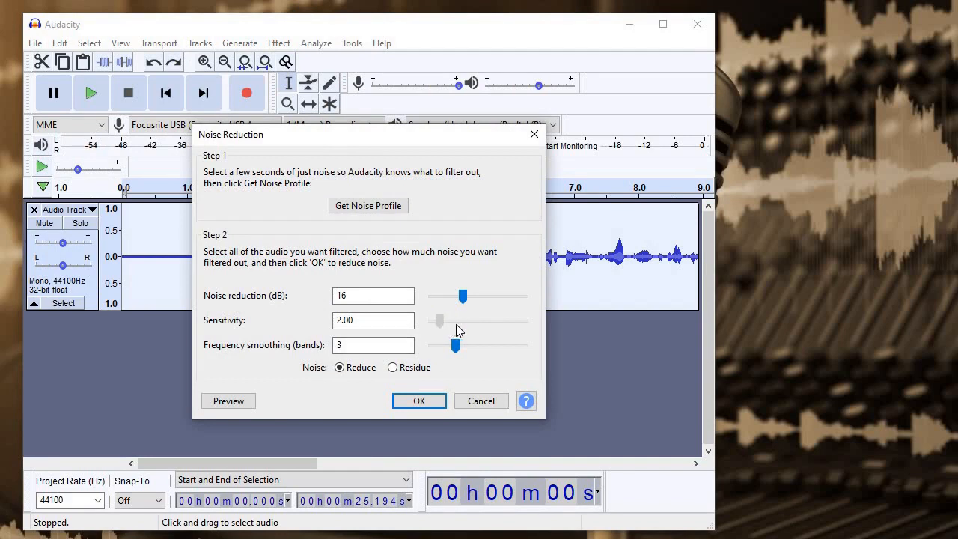
left_click(247, 401)
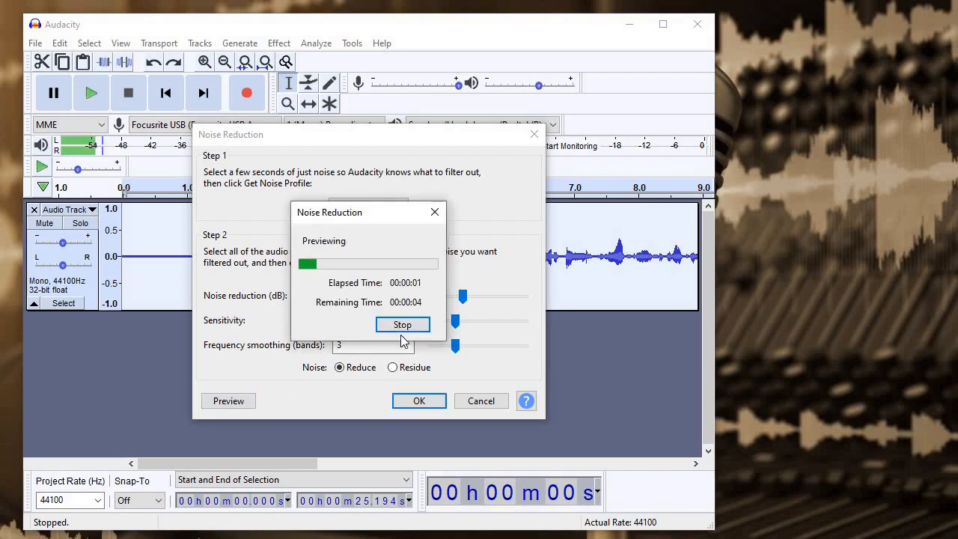
left_click(402, 326)
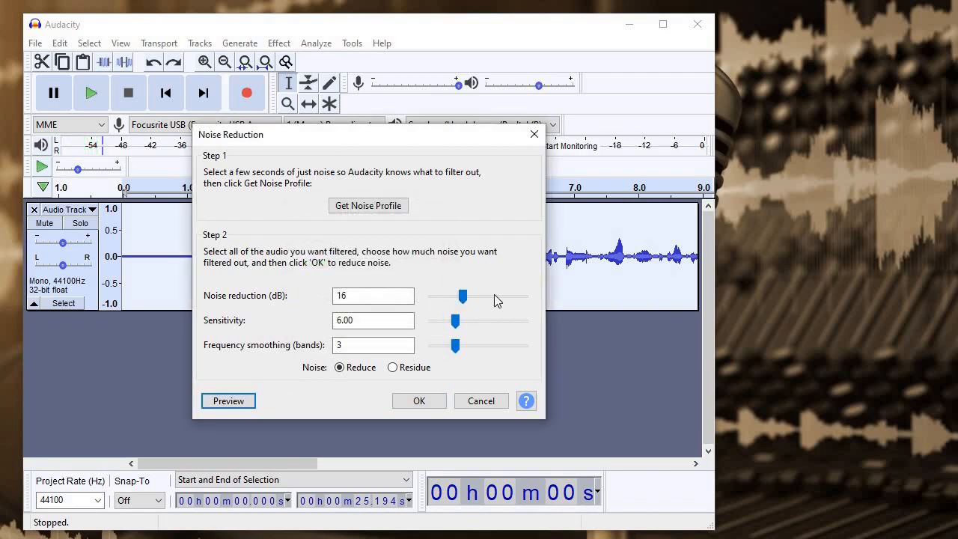
Raise the noise reduction amount to 20 dB and slightly beyond, previewing the effect at each setting.
left_click(494, 301)
left_click(232, 402)
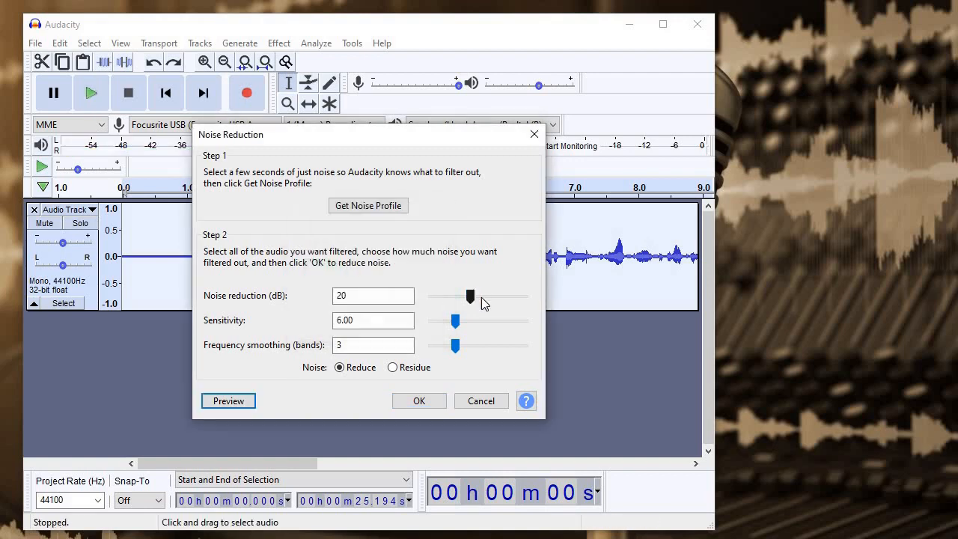
left_click_drag(473, 298, 480, 298)
left_click(231, 403)
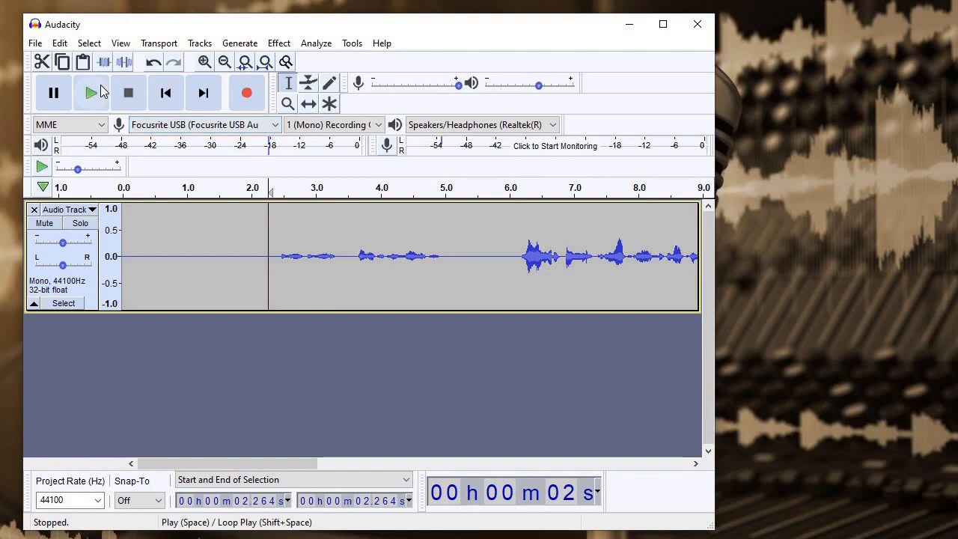
Play the processed track from about 2.26 seconds, stop it, and return the playhead to the start.
left_click(101, 91)
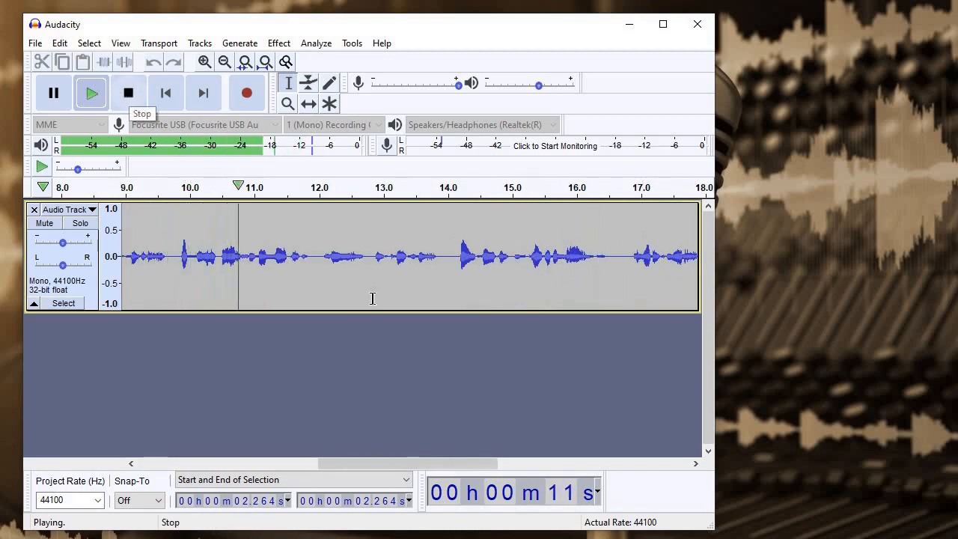
key("space")
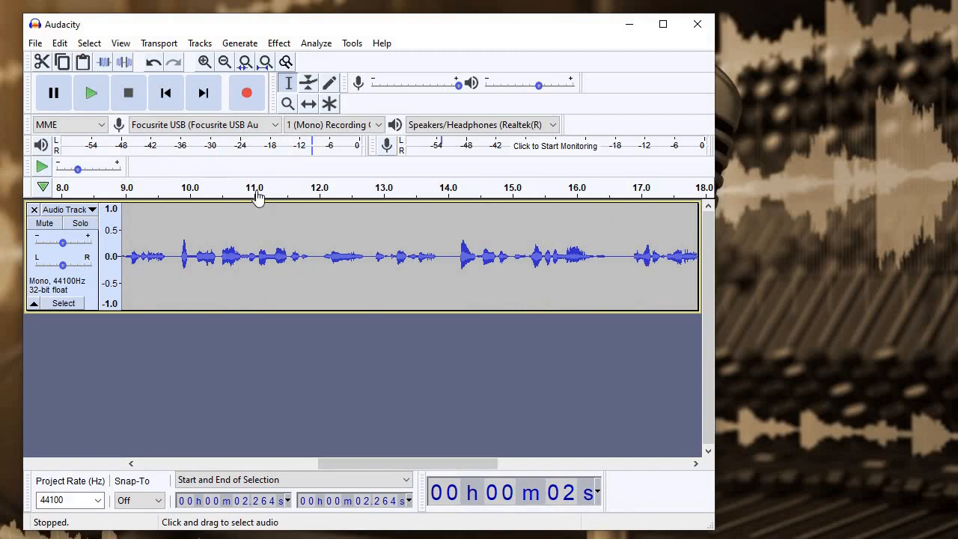
left_click(313, 267)
left_click(165, 93)
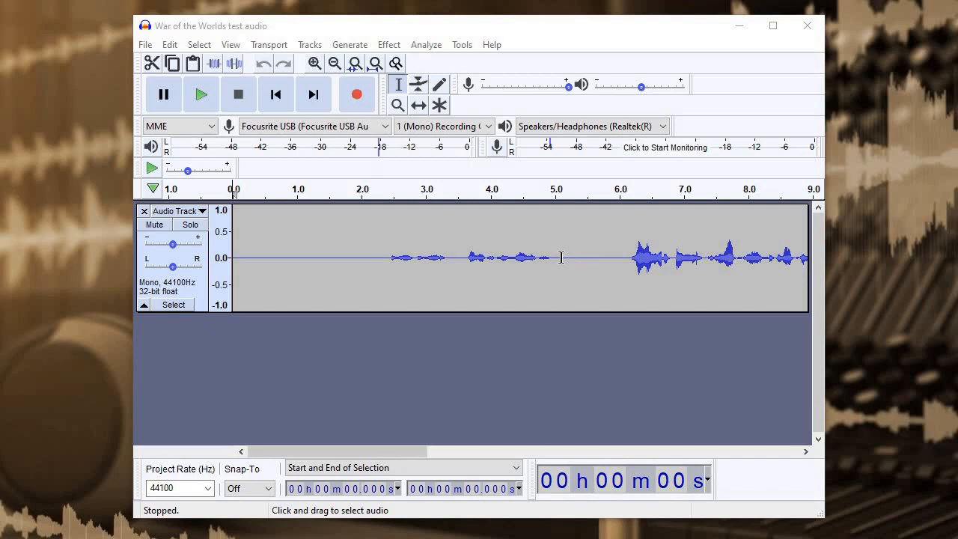
Select the silent gap from 5.004 to 6.072 s and preview generated white noise at amplitude 0.8 for it.
left_click_drag(556, 257, 615, 259)
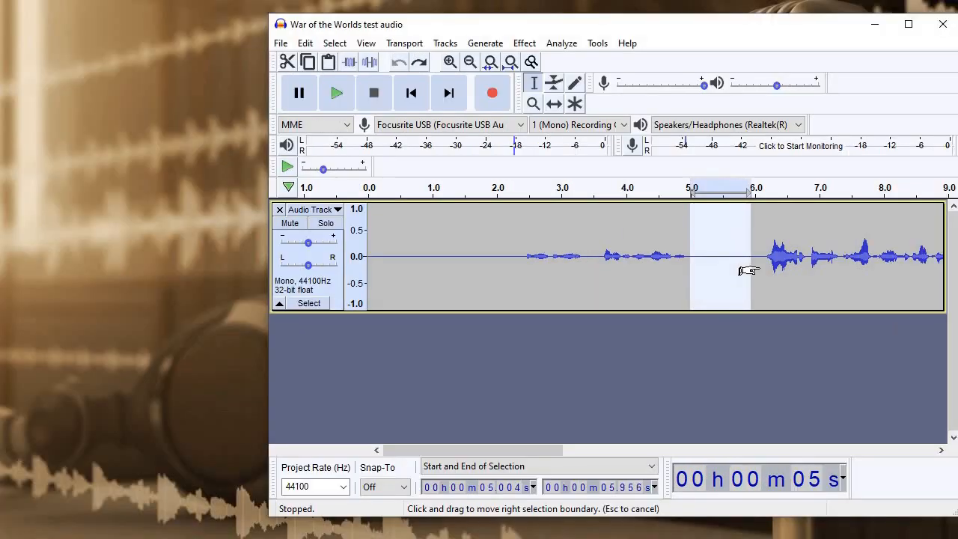
left_click_drag(748, 270, 757, 270)
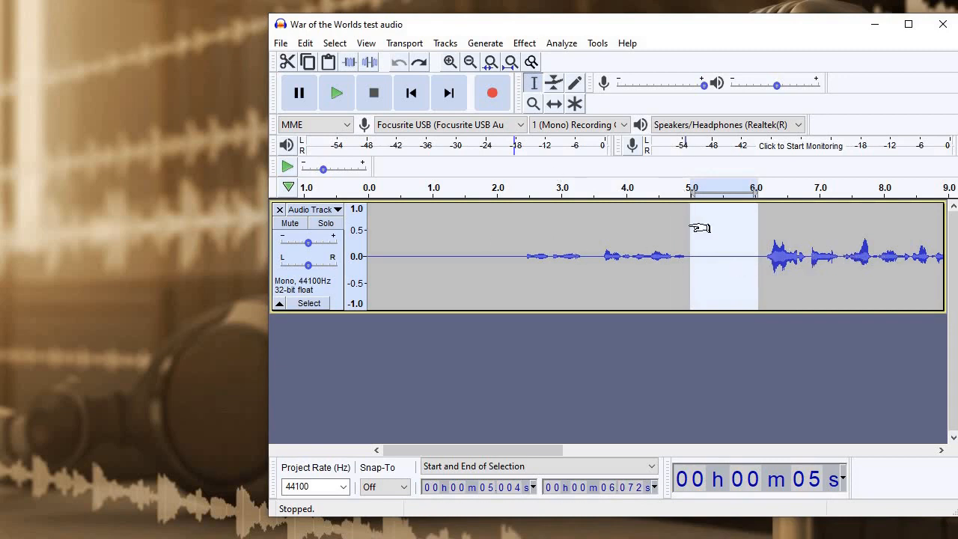
left_click(482, 44)
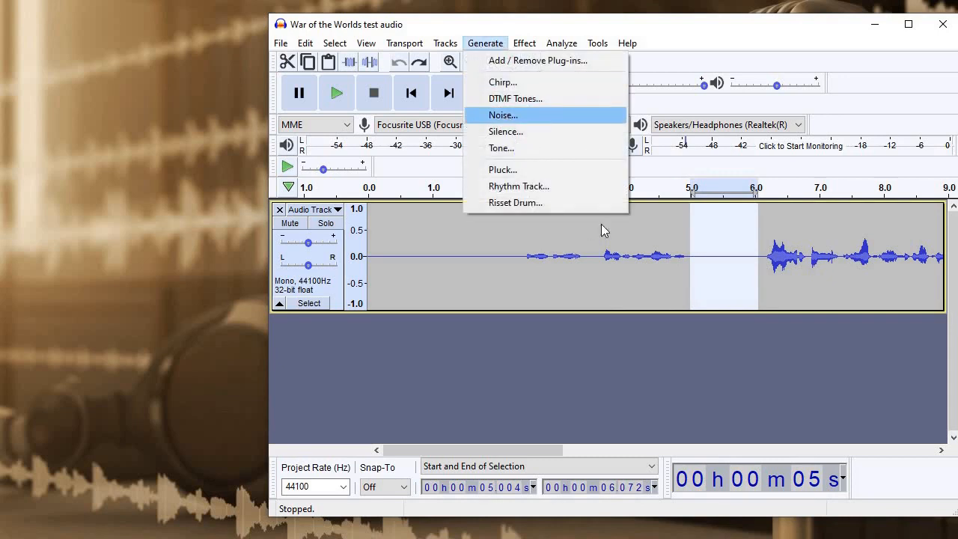
key("Return")
left_click(565, 313)
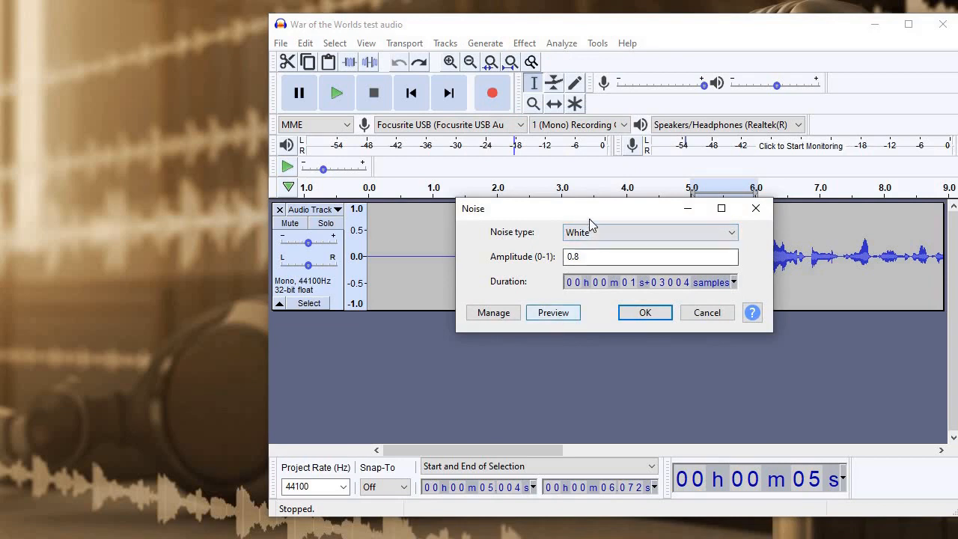
left_click(555, 313)
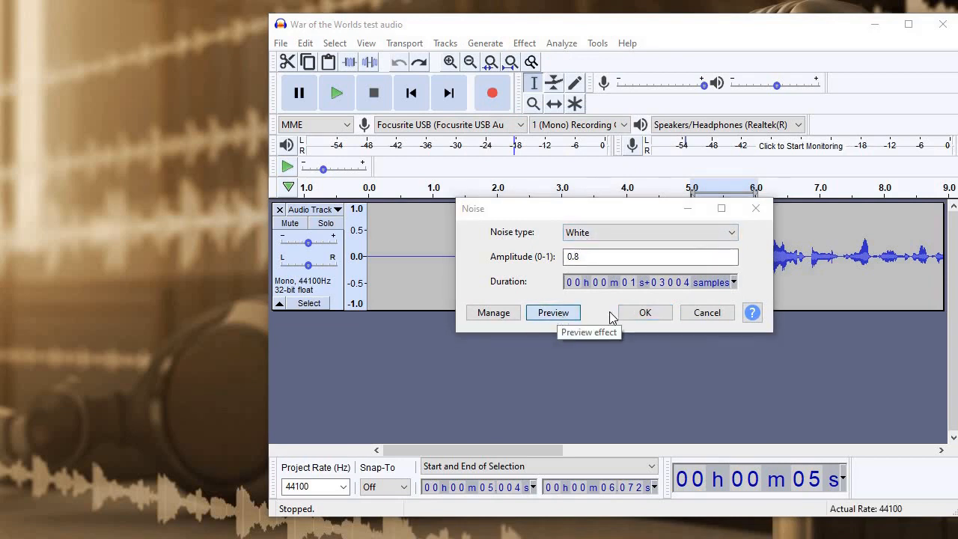
Change the noise type to Pink and preview it at amplitude 0.8.
left_click(616, 236)
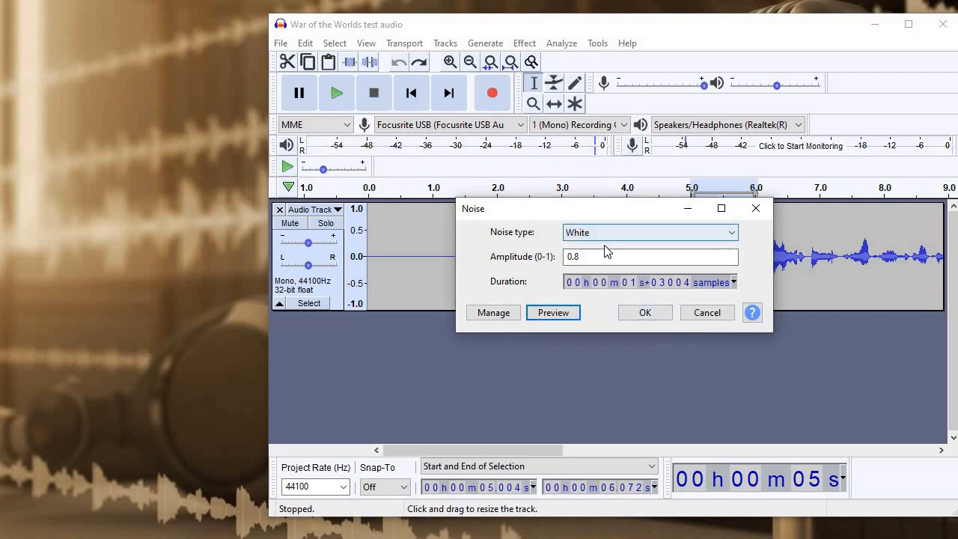
left_click(555, 314)
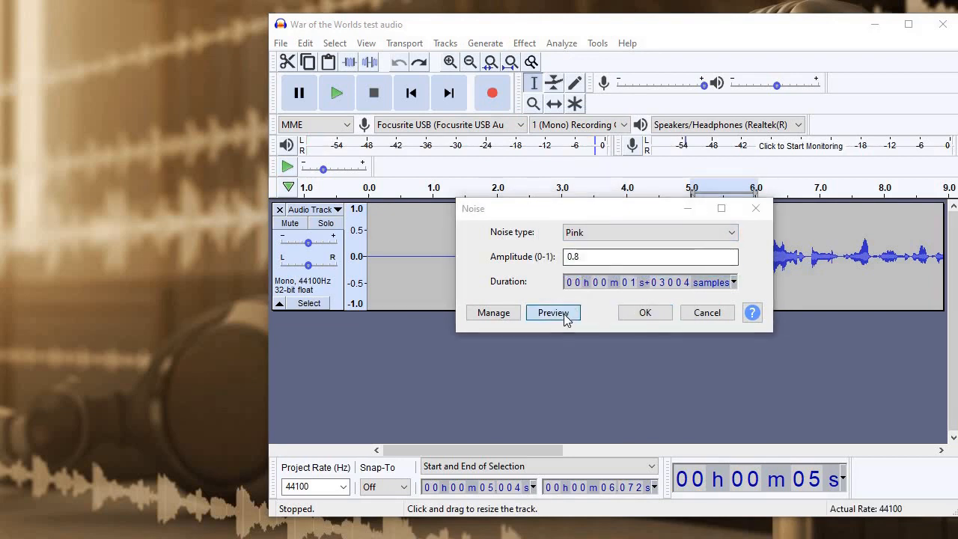
left_click(561, 315)
Set the noise type to White and generate it at amplitude 0.8 in the selected gap.
left_click(610, 233)
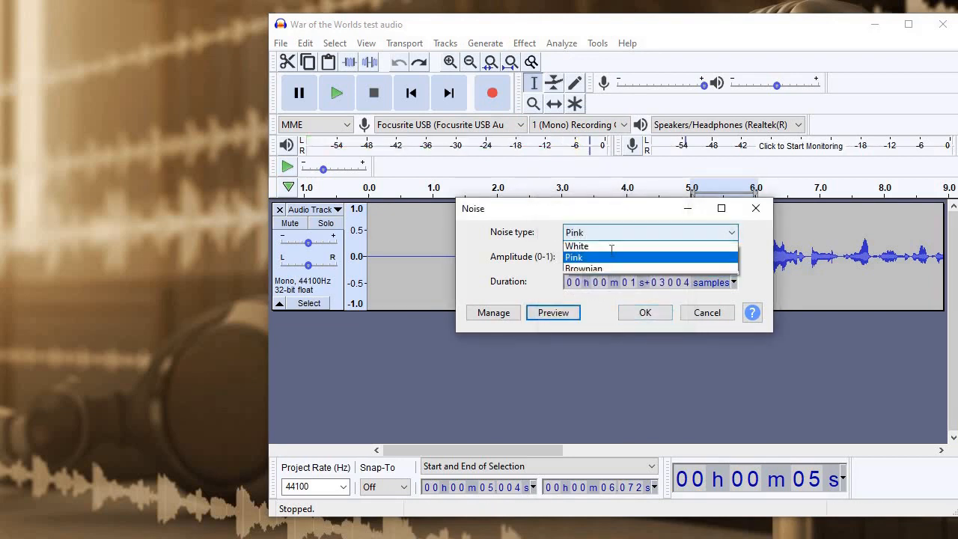
left_click(579, 247)
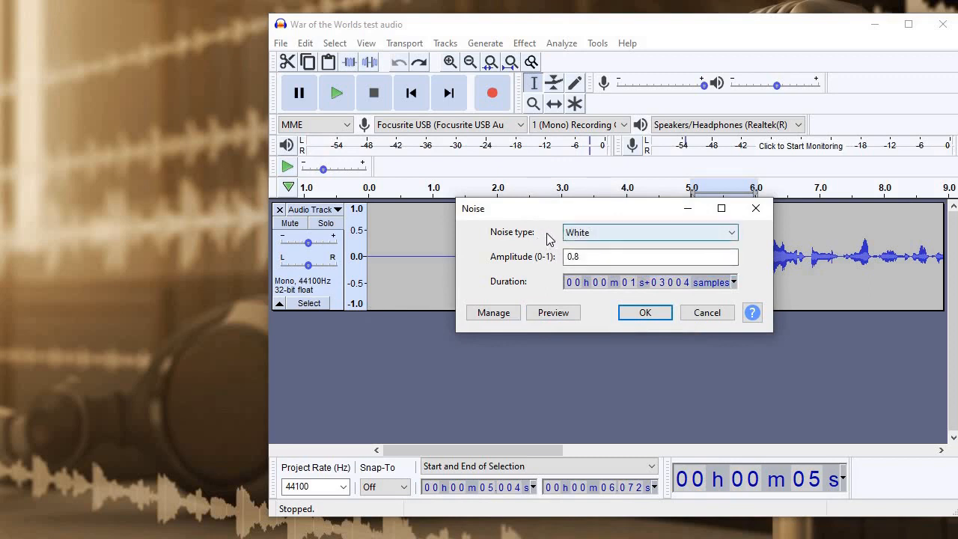
left_click(639, 309)
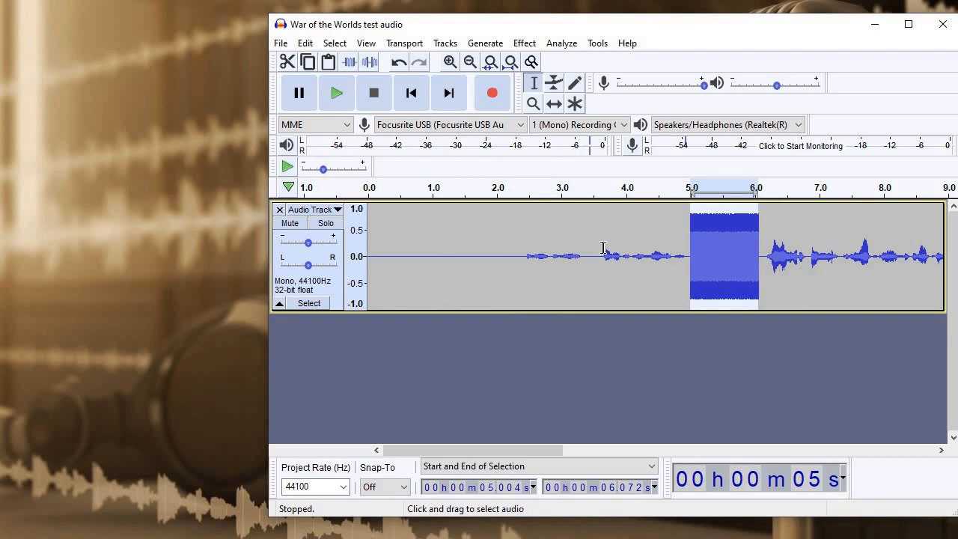
Play the track from about 2.13 s through the generated noise, and stop playback just past it.
left_click(589, 247)
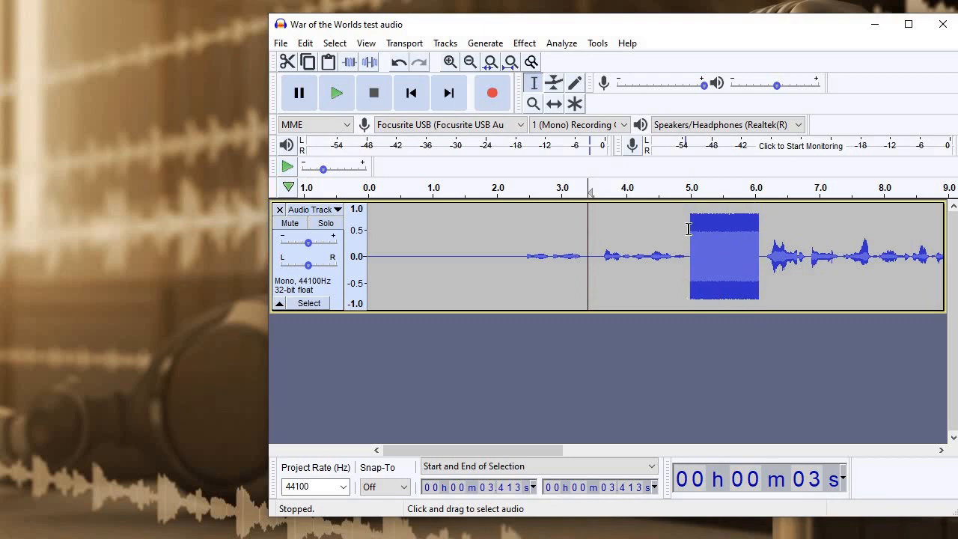
left_click(505, 253)
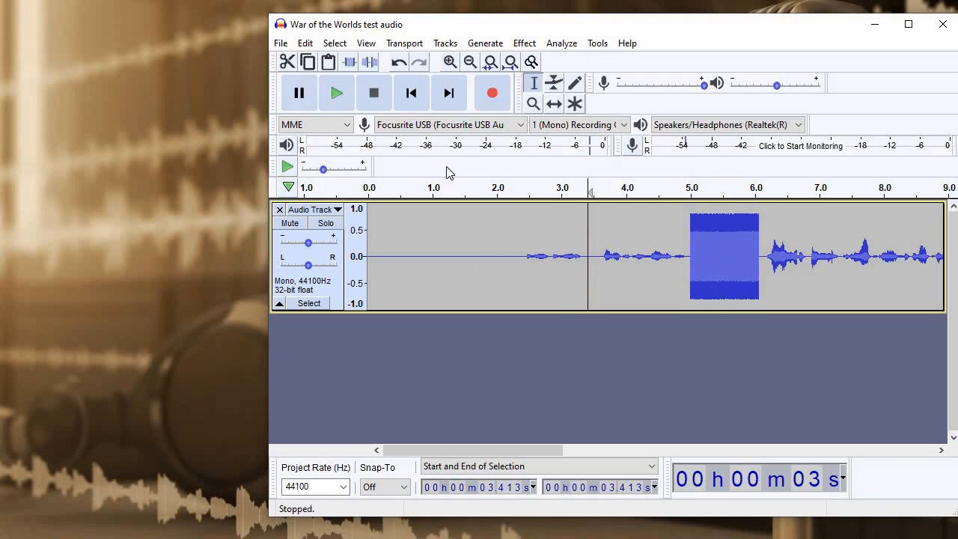
left_click(337, 94)
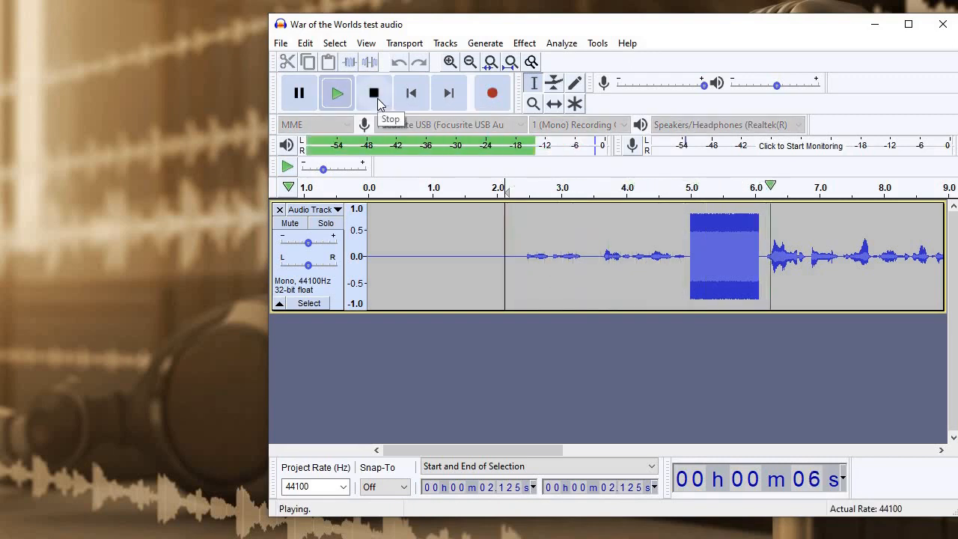
left_click(374, 94)
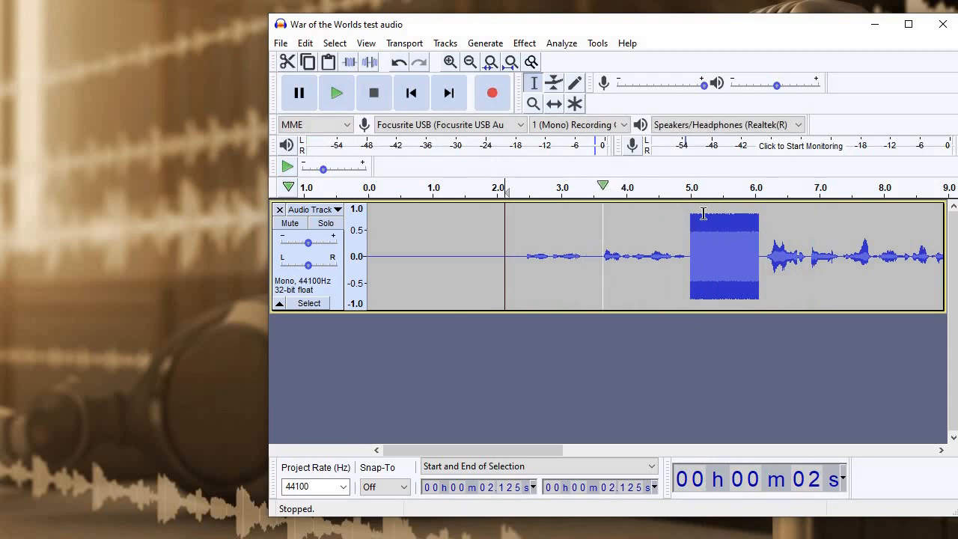
Lower the noise between about 5.0 and 6.1 s to roughly 0.3 with the Envelope tool, keeping full volume before and after it.
left_click(554, 83)
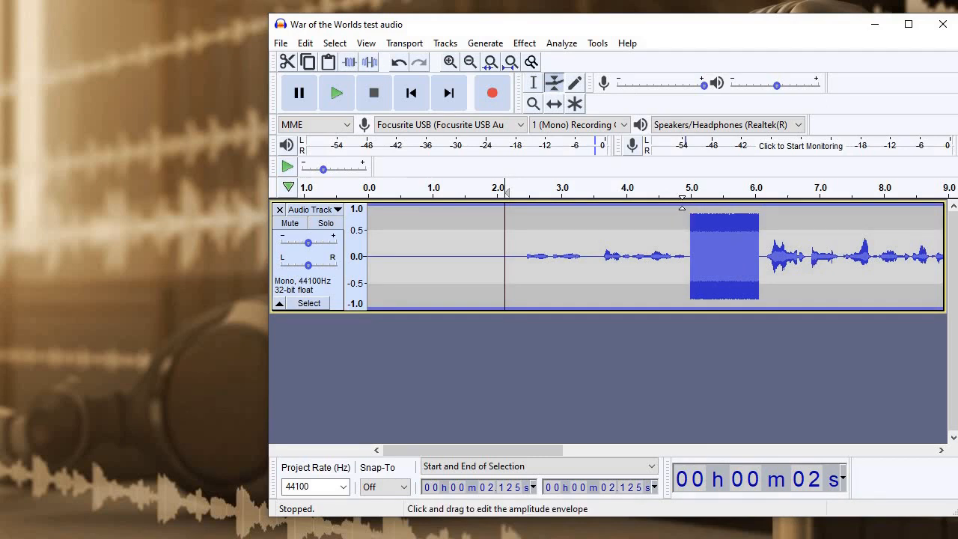
left_click(683, 204)
left_click(758, 239)
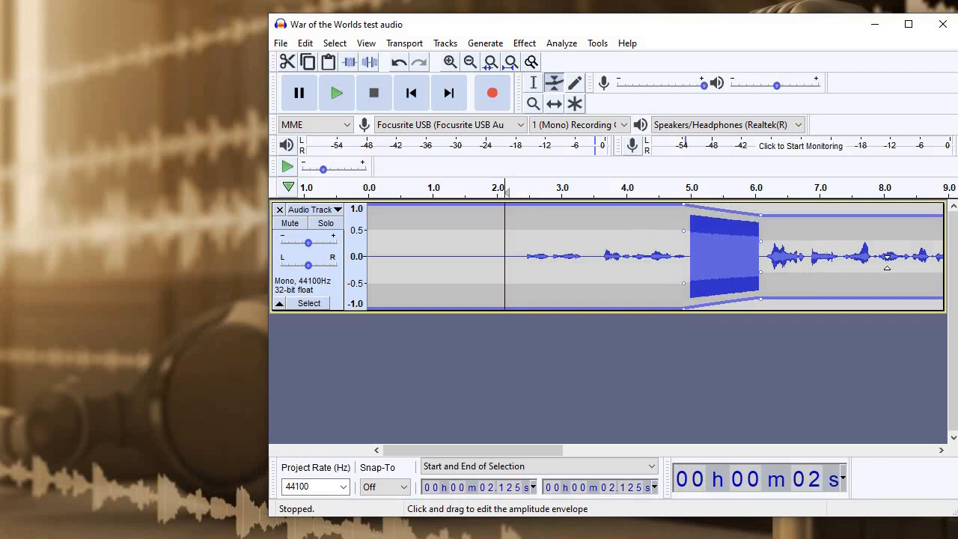
left_click_drag(759, 217, 757, 238)
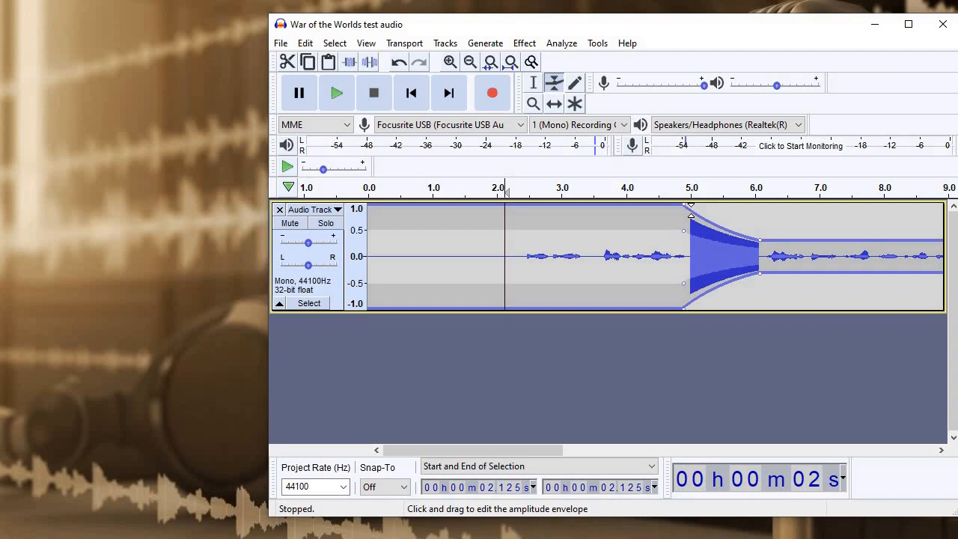
left_click_drag(689, 213, 690, 239)
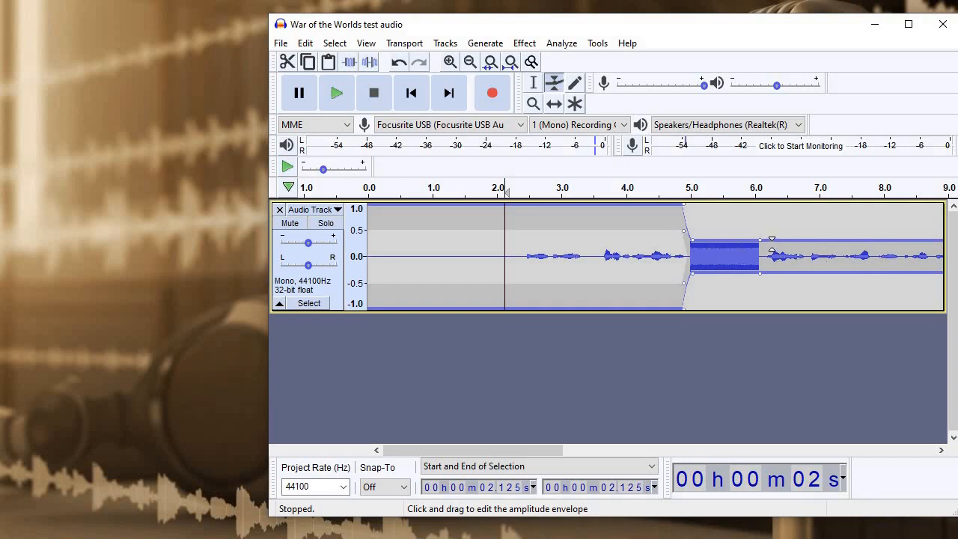
left_click_drag(773, 241, 766, 203)
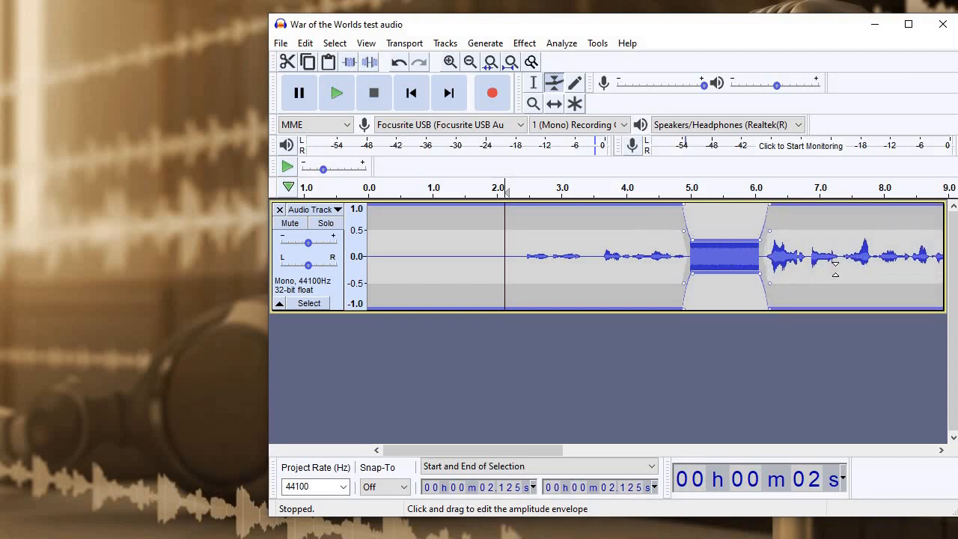
Play the track from about 2.13 s through the lowered noise, stop it, and switch back to the Selection tool.
left_click(337, 93)
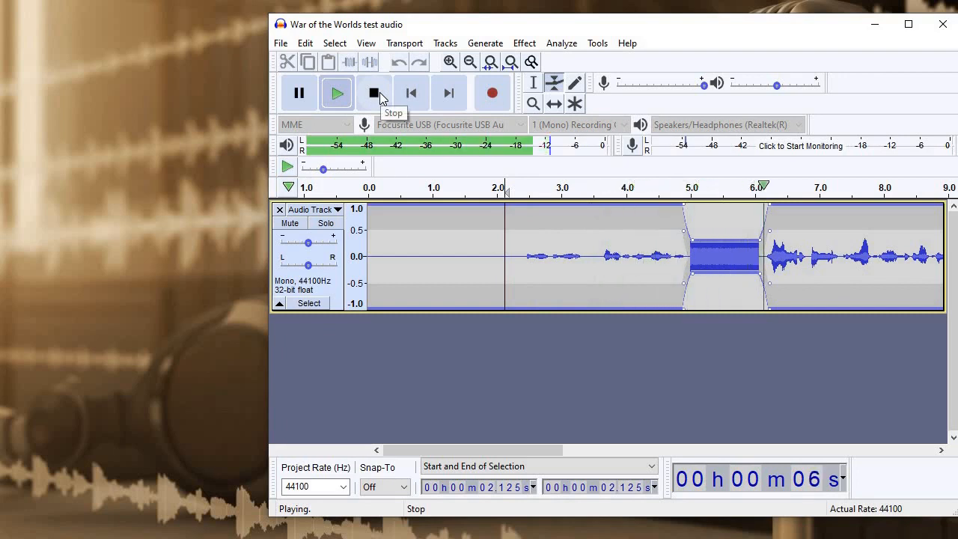
key("space")
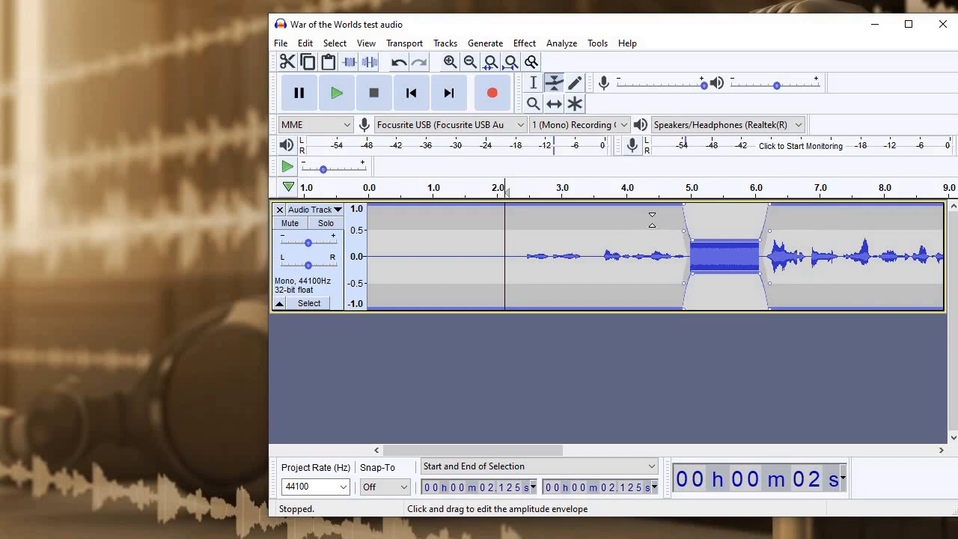
key("ctrl")
left_click(533, 82)
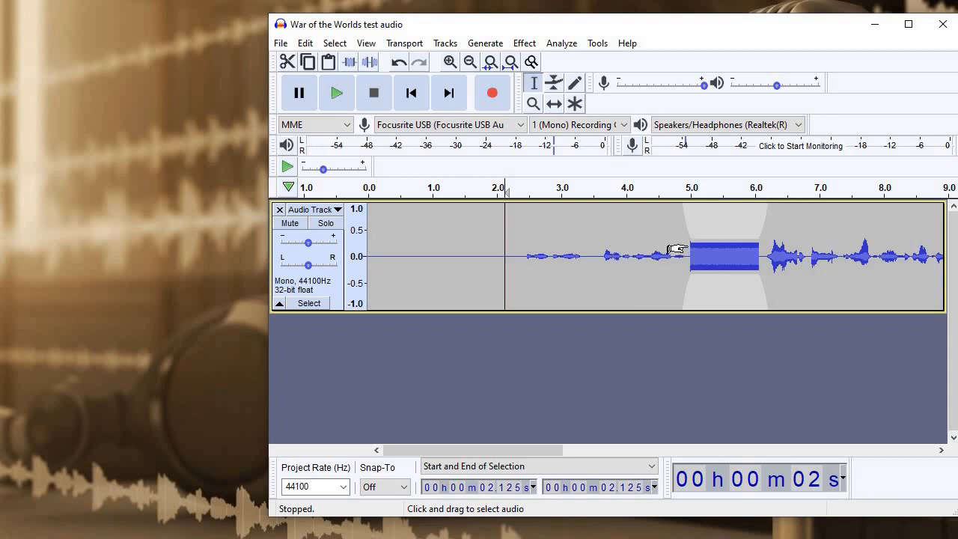
left_click(513, 250)
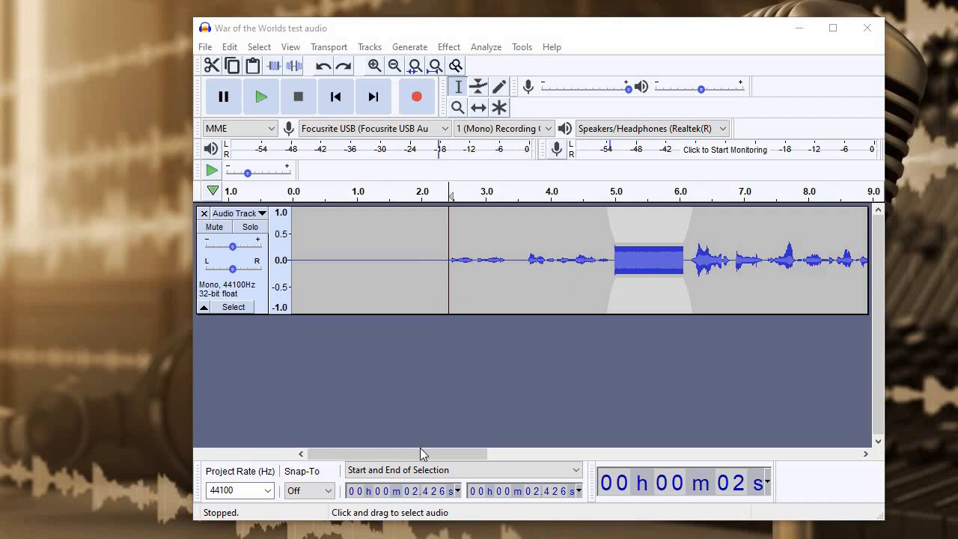
Select the quiet speech from 2.426 to 4.969 s and amplify it by 18.17 dB without clipping.
left_click_drag(420, 452, 519, 446)
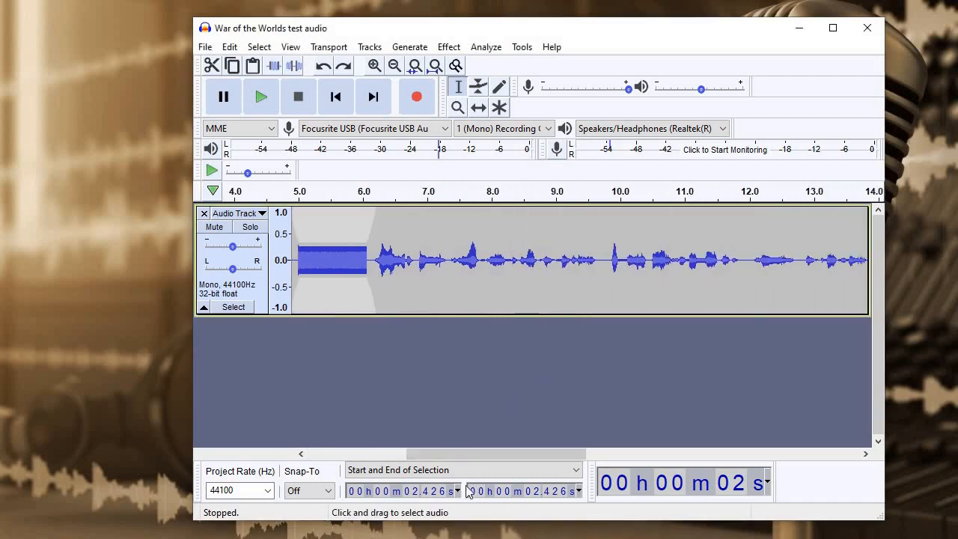
left_click_drag(583, 449, 709, 449)
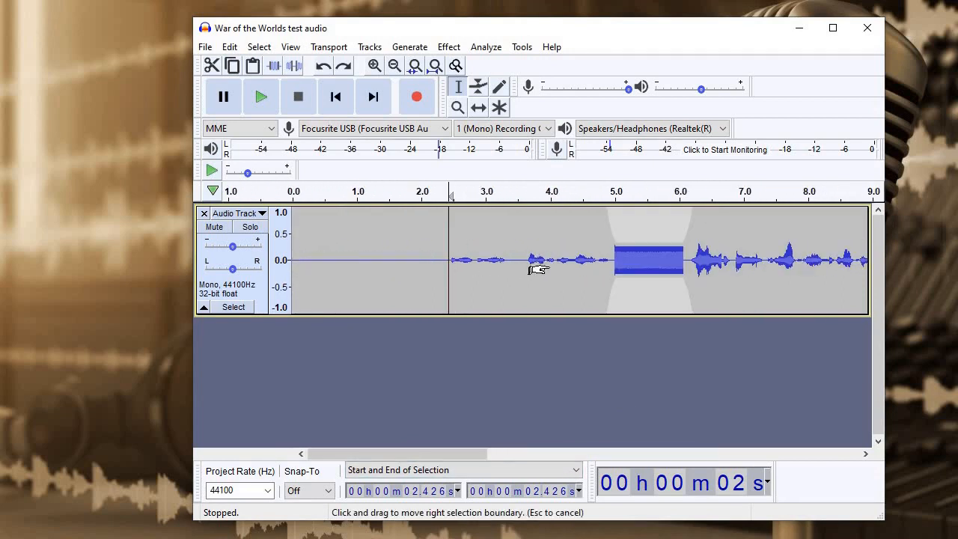
left_click_drag(537, 269, 607, 265)
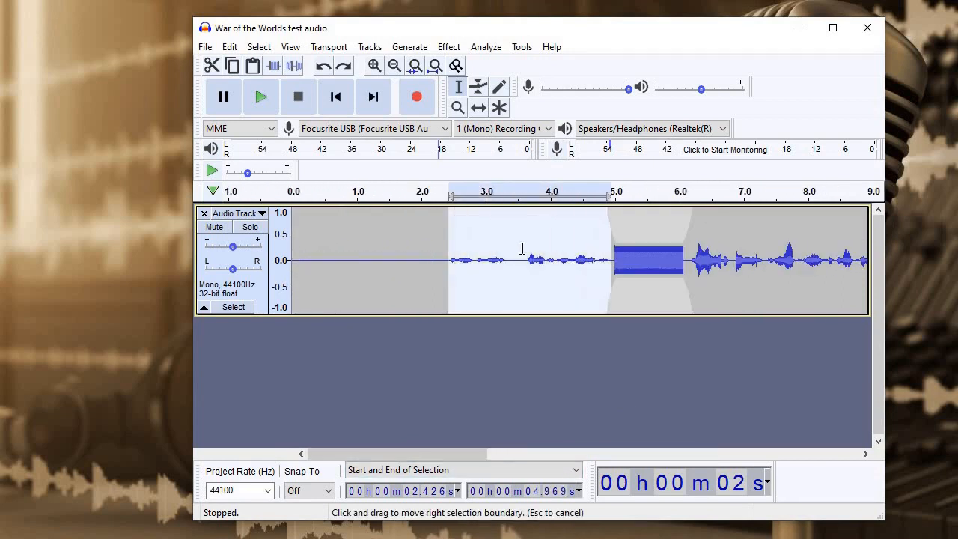
left_click(449, 46)
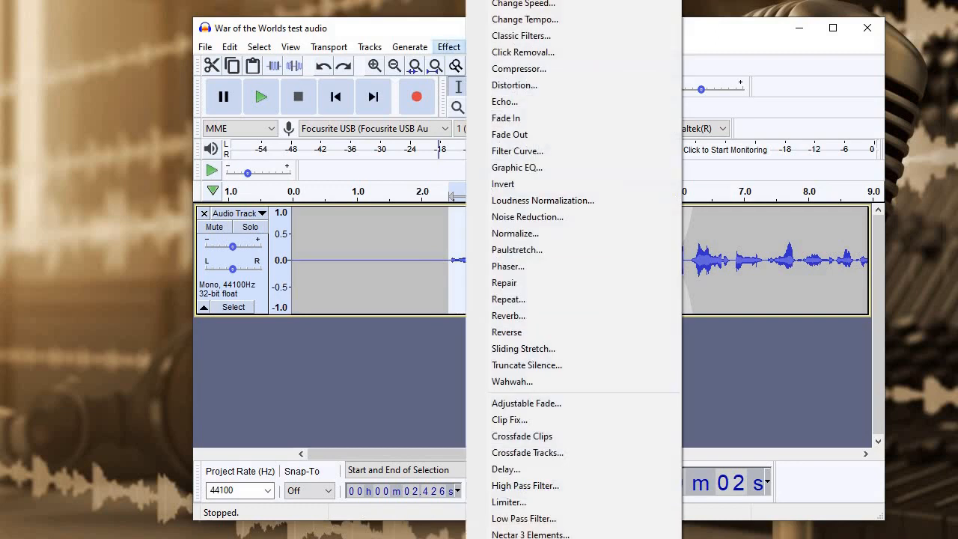
left_click(516, 0)
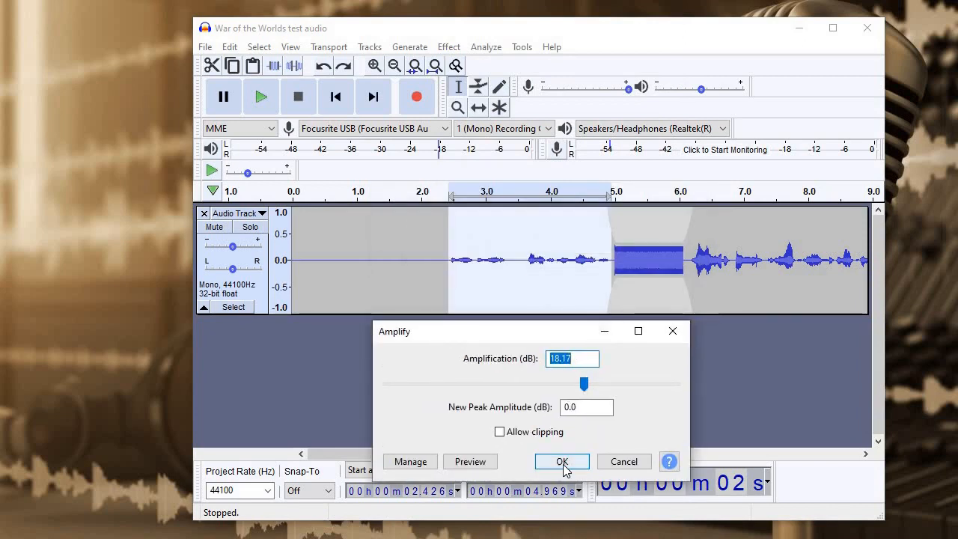
left_click(564, 465)
Play the amplified speech from 2.194 s into the noise, stop playback, and undo the amplification.
left_click(433, 260)
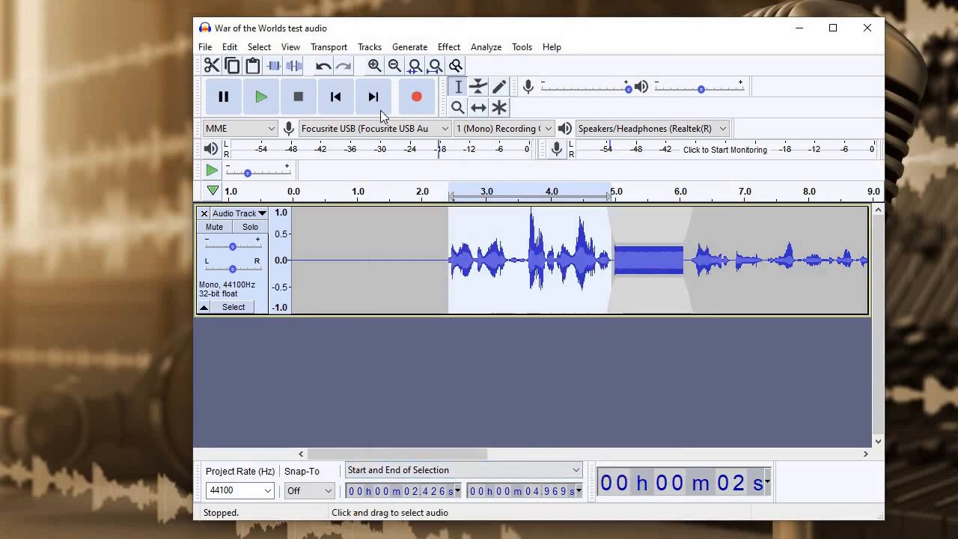
left_click(266, 98)
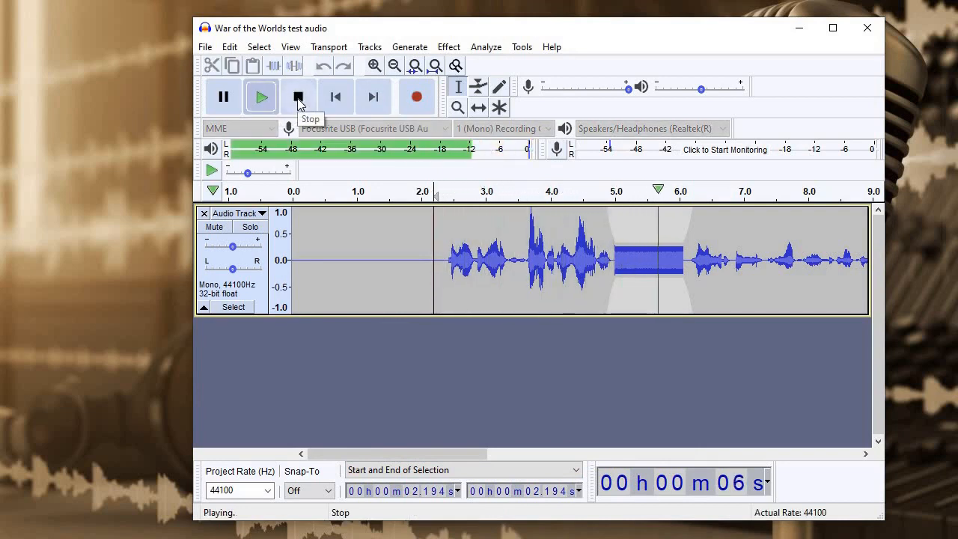
left_click(297, 97)
key("ctrl+a")
left_click(449, 46)
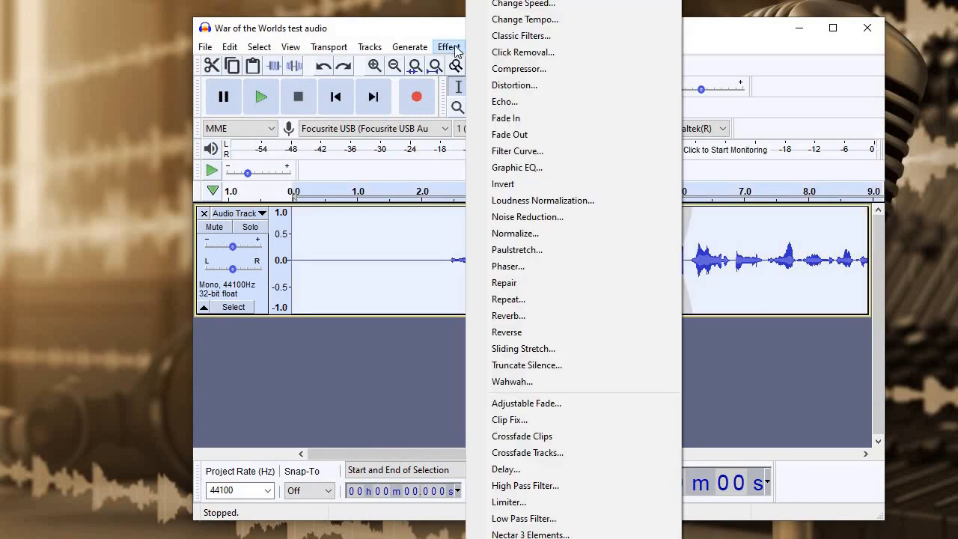
left_click(404, 48)
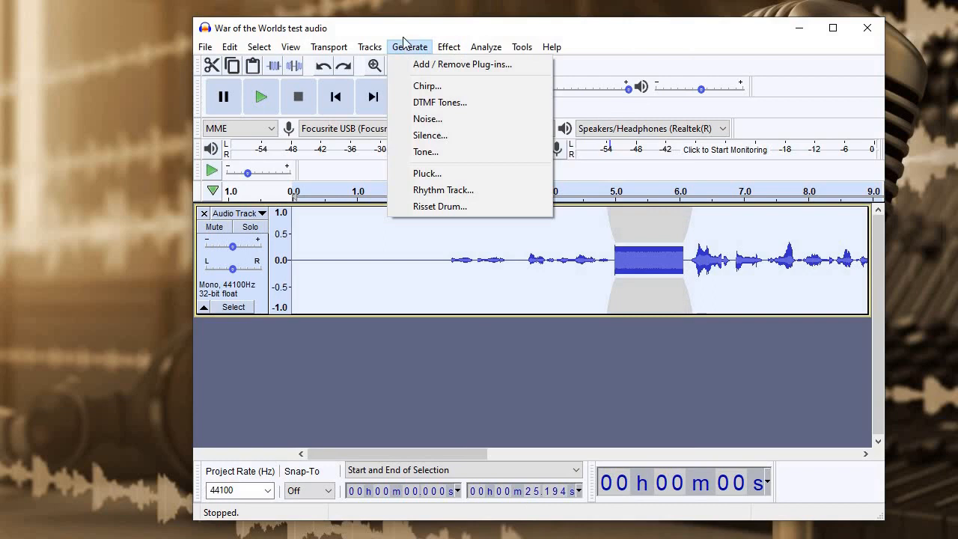
left_click(449, 47)
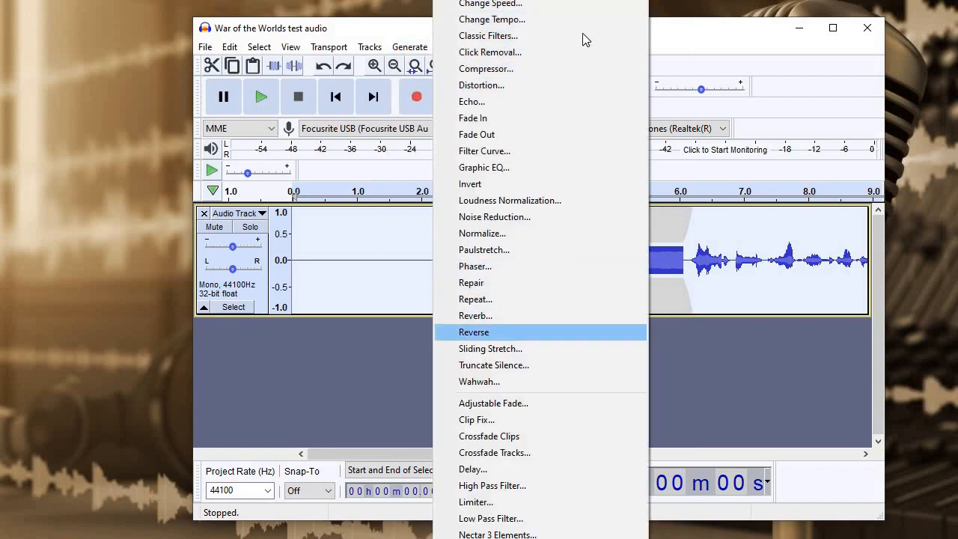
left_click(410, 273)
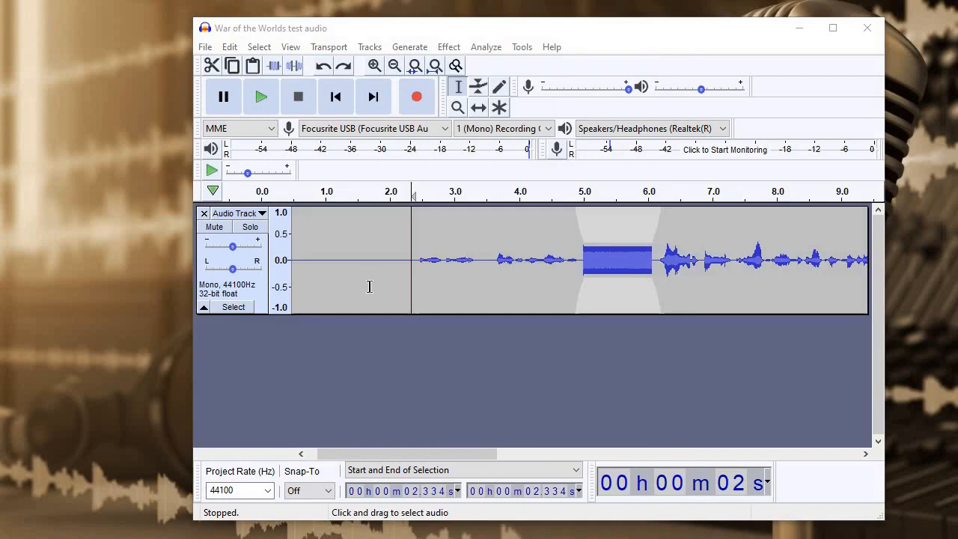
left_click(417, 266)
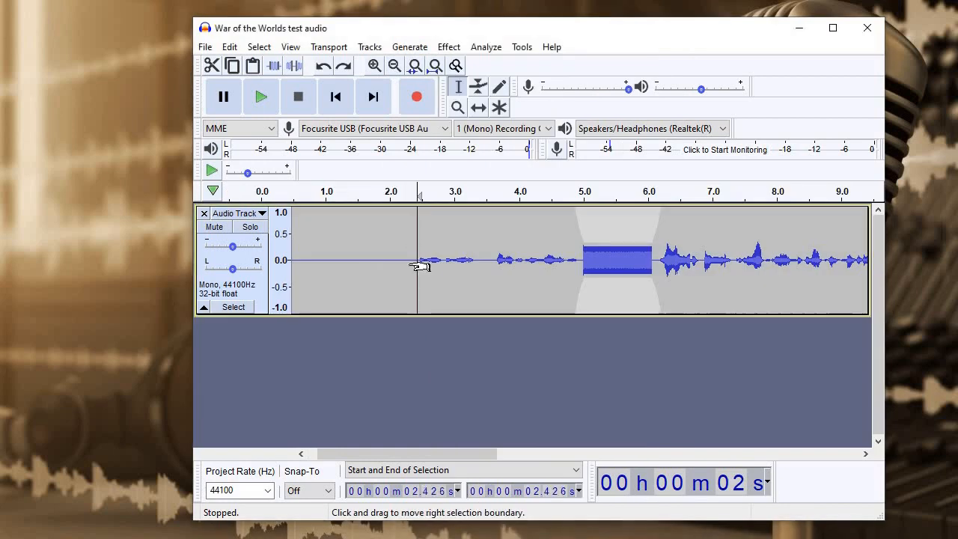
left_click(413, 268)
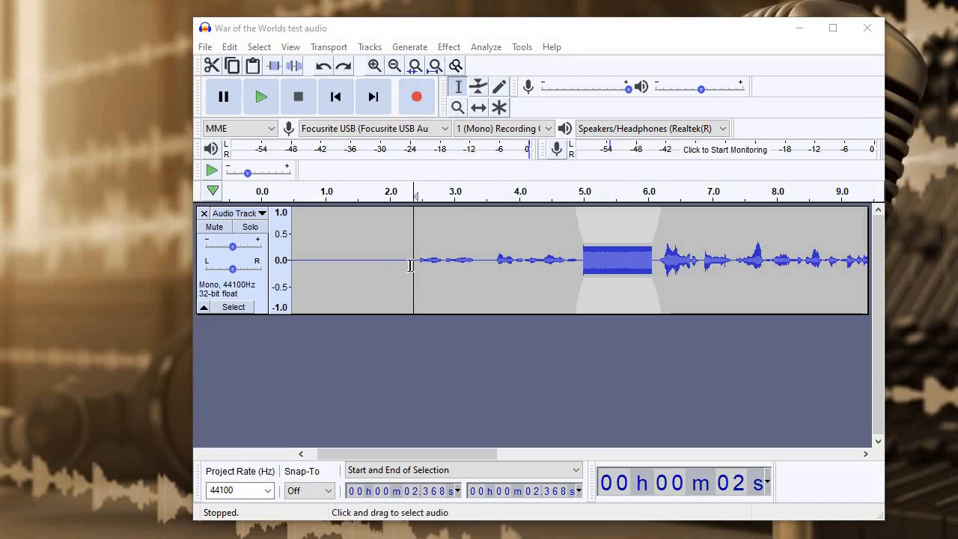
left_click(449, 47)
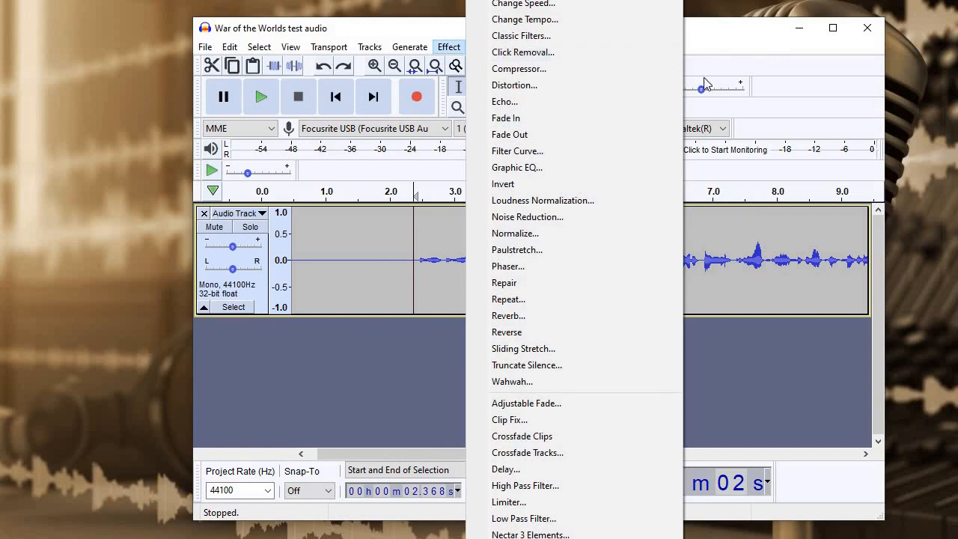
left_click(406, 292)
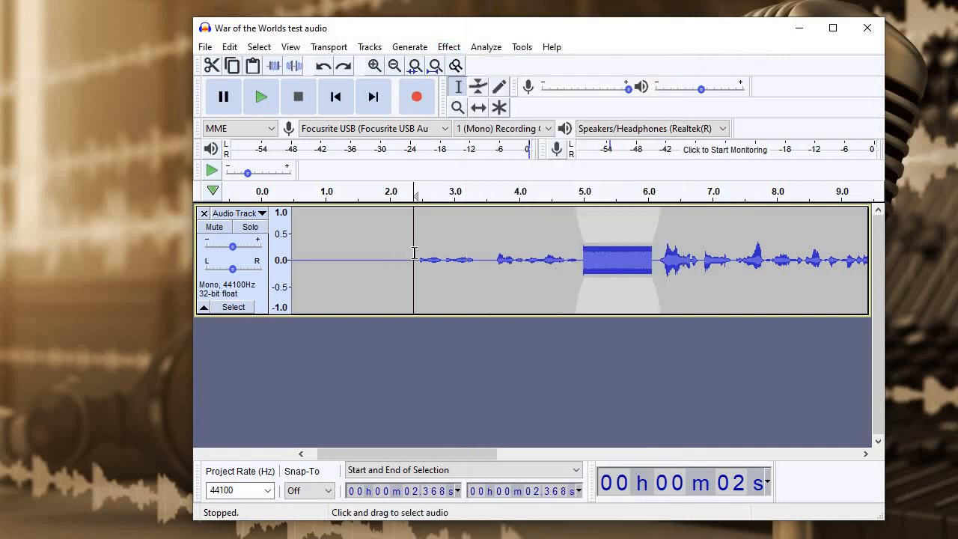
left_click(412, 257)
left_click(414, 258)
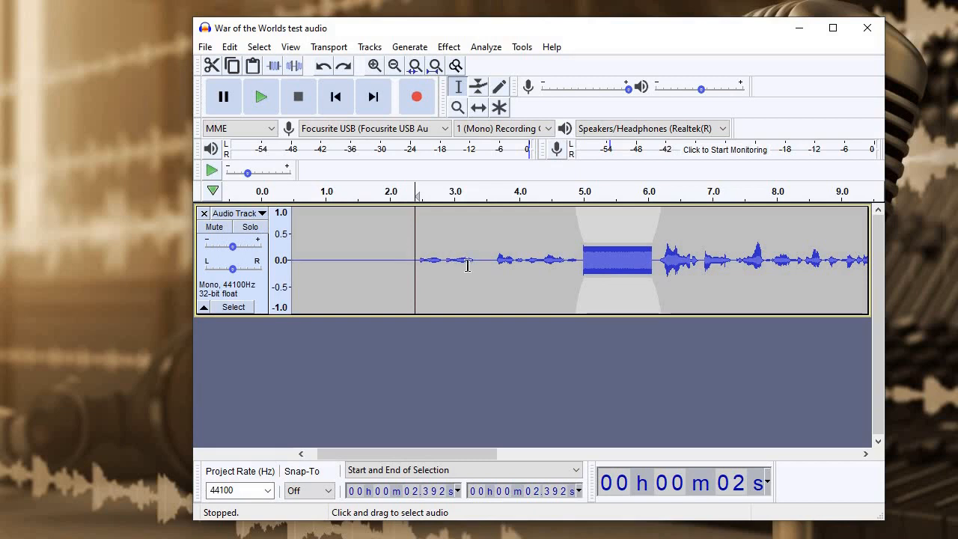
left_click(411, 225)
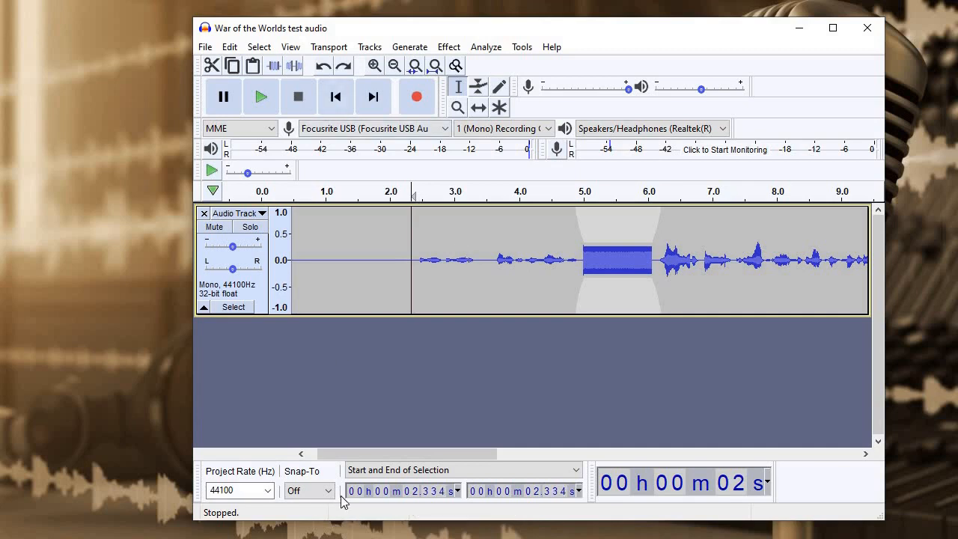